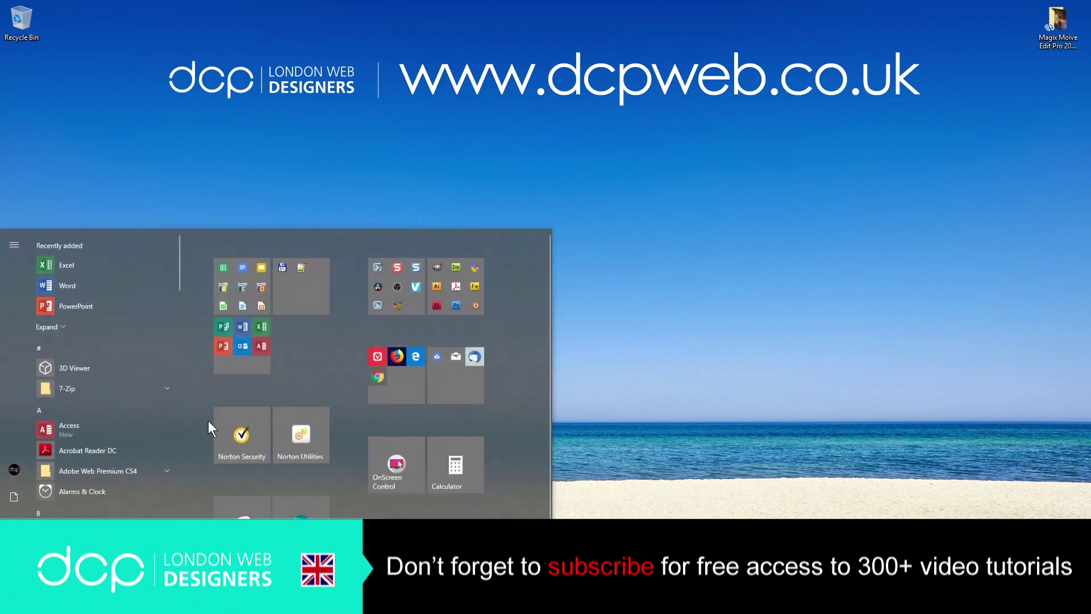
Launch MAGIX Movie Edit Pro 2019 from the Start menu to reach its Create project dialog.
click(510, 401)
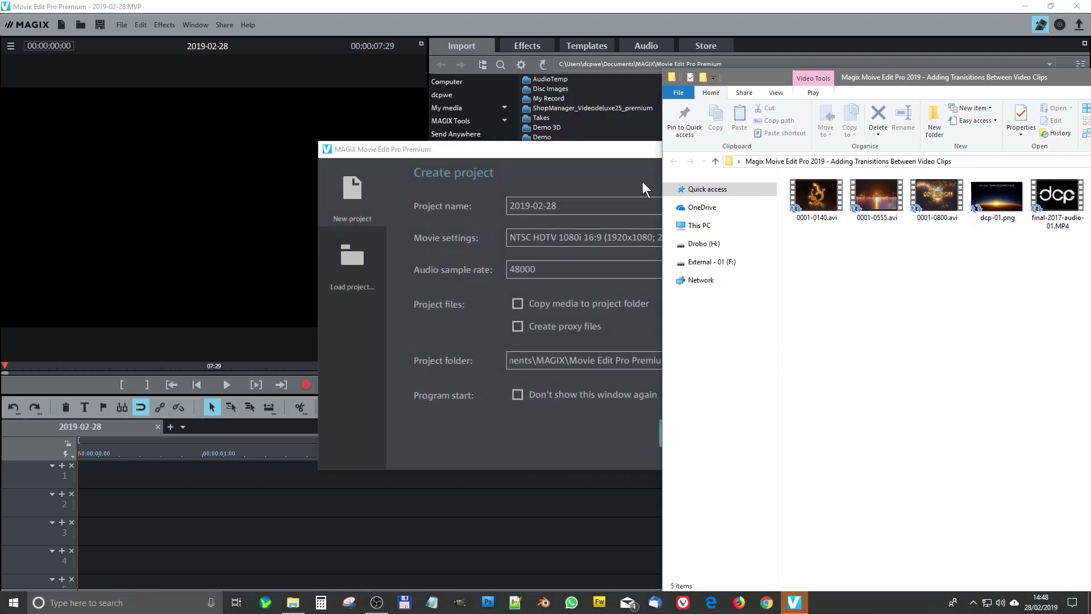
click(599, 146)
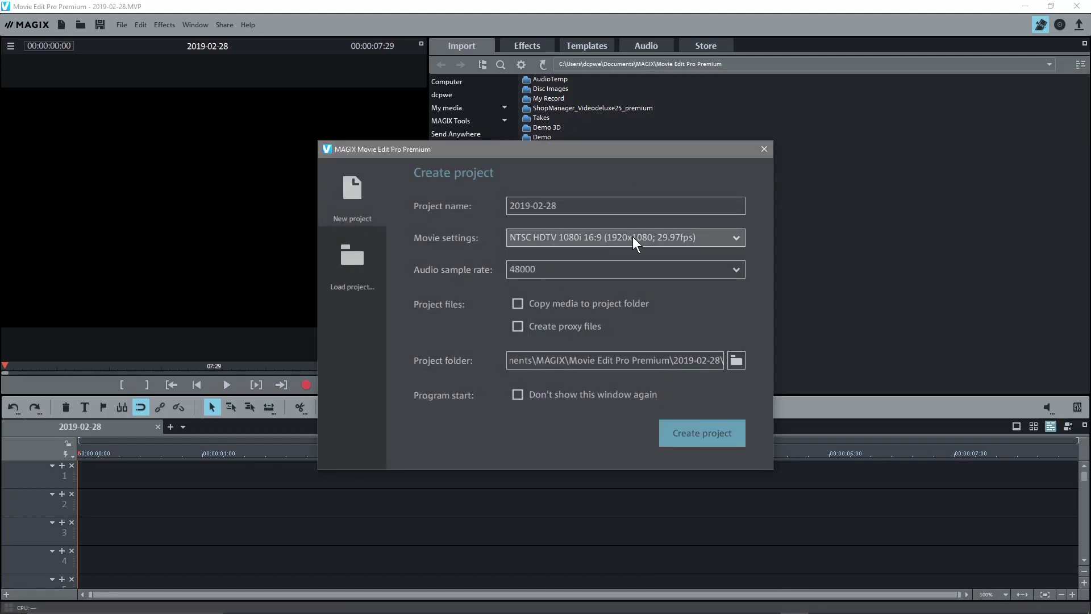
Create the 2019-02-28 project with default settings and place final-2017-audio-01.MP4 on track 1.
click(705, 438)
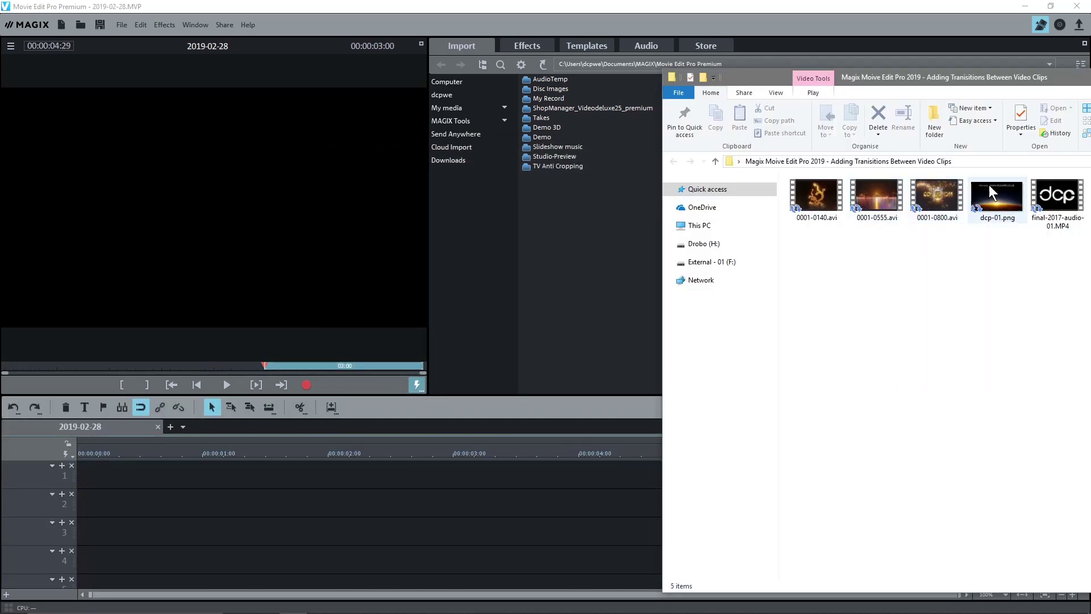
click(1056, 198)
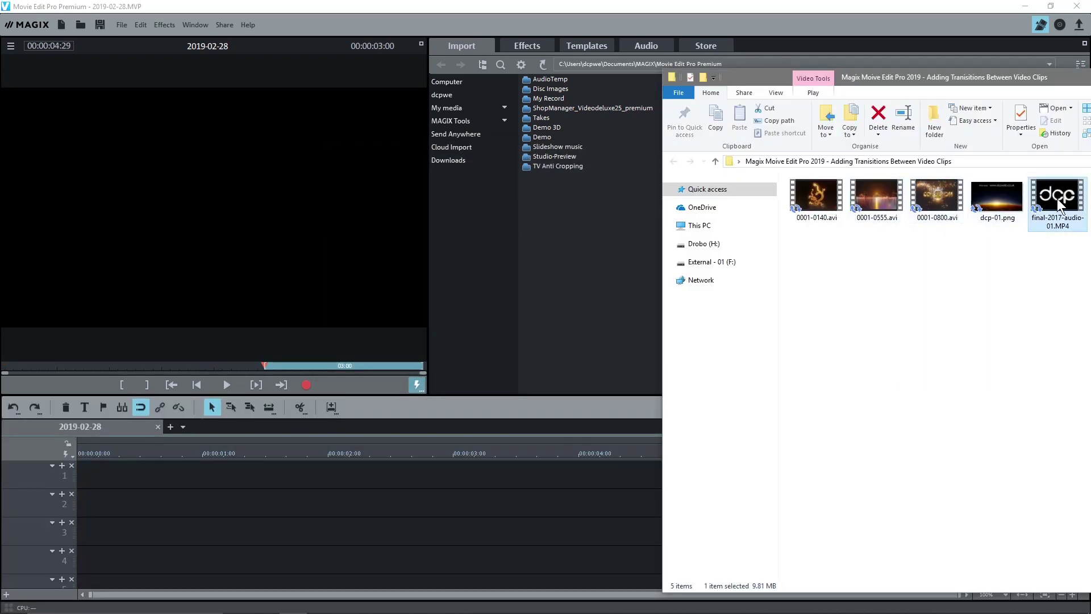
drag(271, 489, 141, 482)
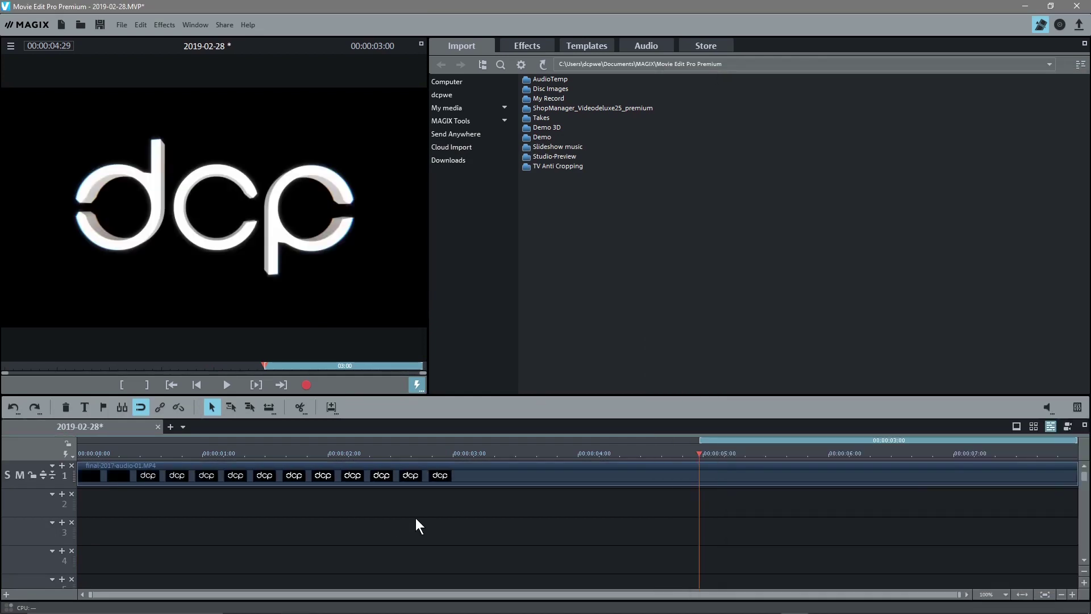
click(577, 486)
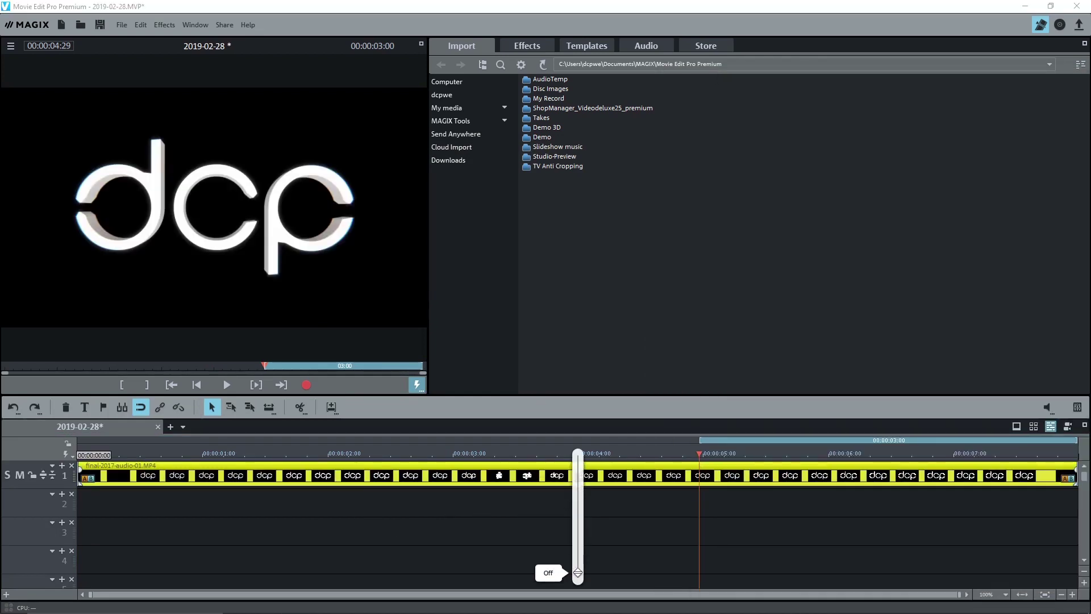
scroll(463, 551, down, 3)
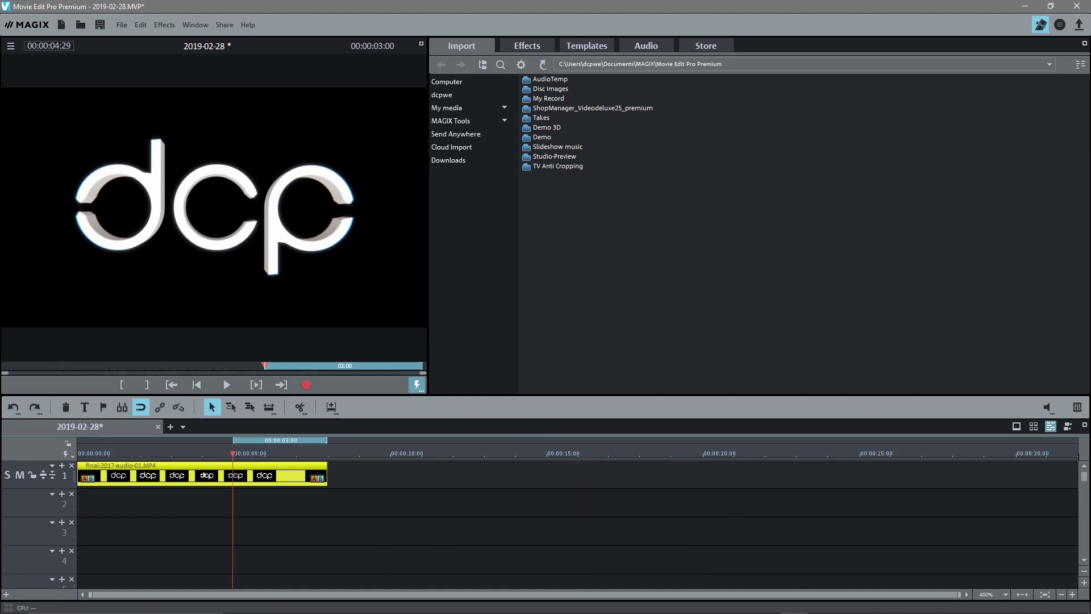
Add 0001-0140.avi after the intro on track 1, overlapping the intro's end.
key(alt+Tab)
drag(825, 196, 385, 475)
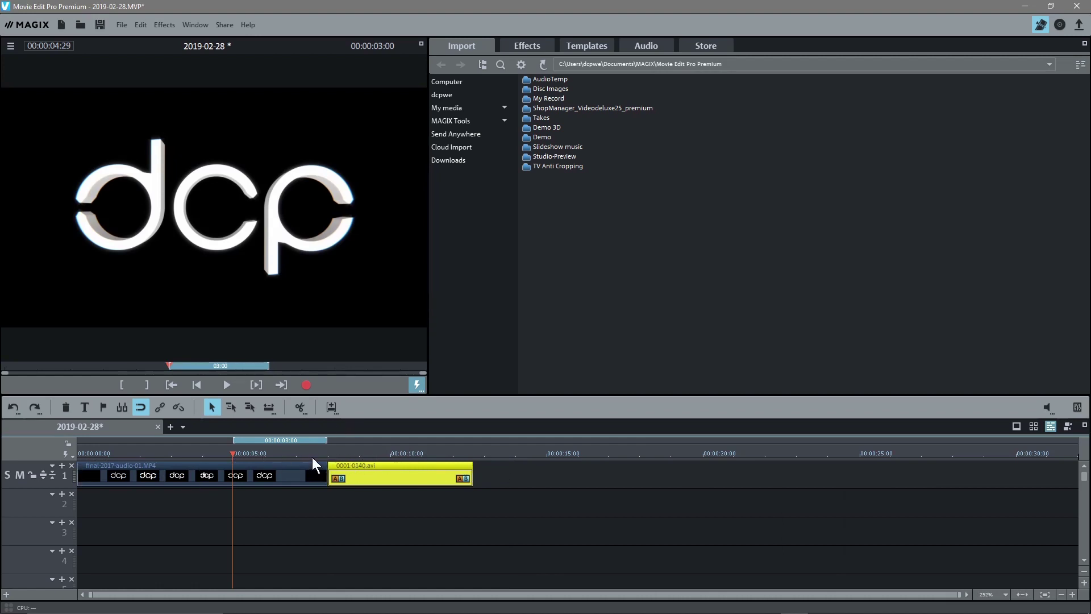
drag(309, 454, 231, 454)
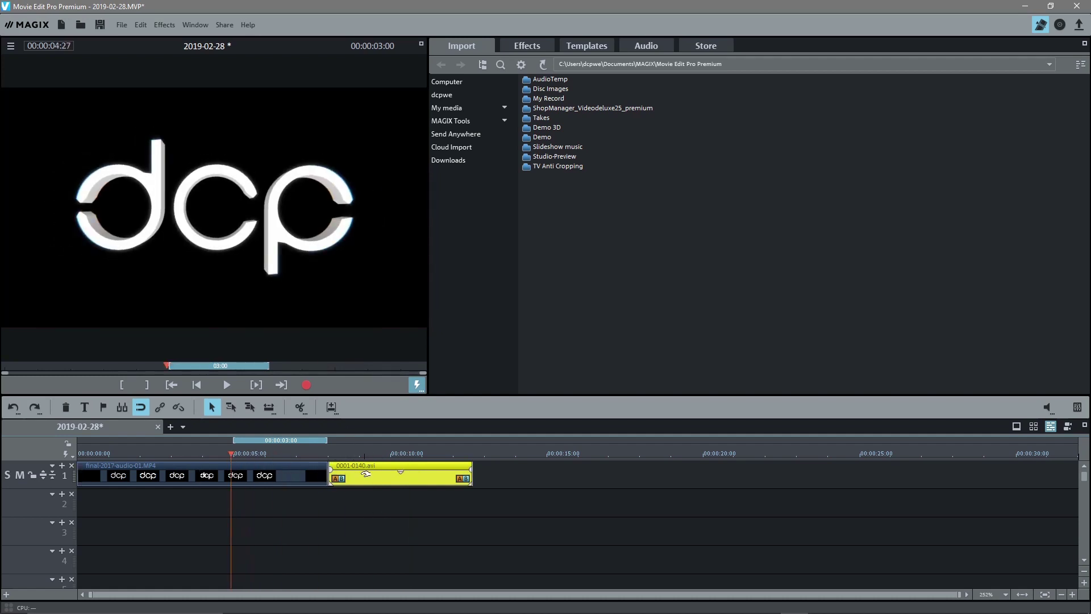
mouse_move(366, 474)
mouse_down()
mouse_move(394, 474)
mouse_move(354, 474)
mouse_up()
Preview the crossfade near 7 seconds and extend the fire clip's overlap onto the intro.
scroll(418, 503, up, 1)
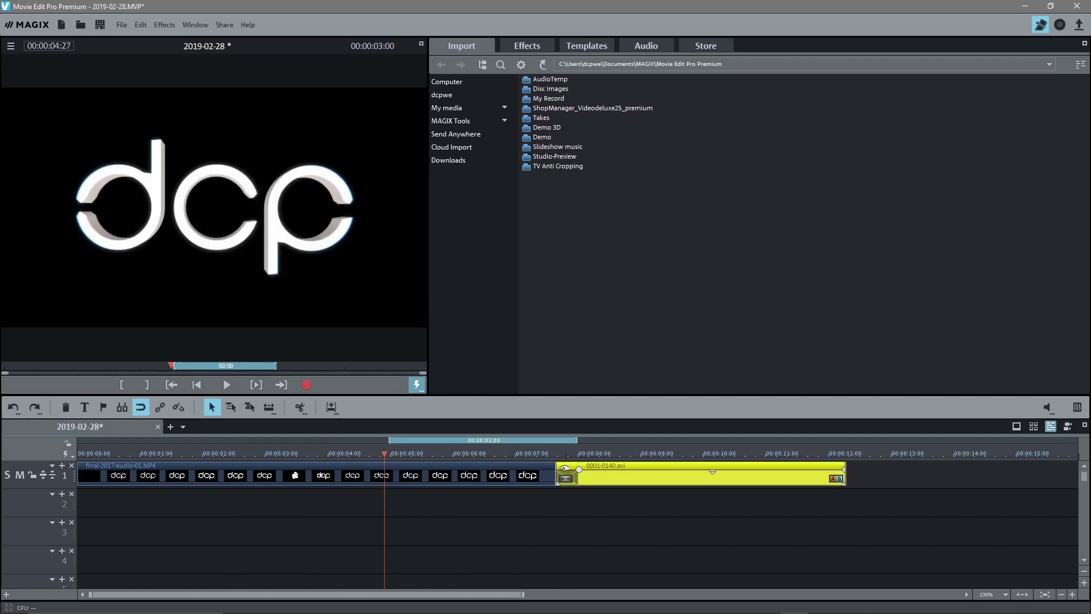
click(542, 454)
click(226, 384)
key(space)
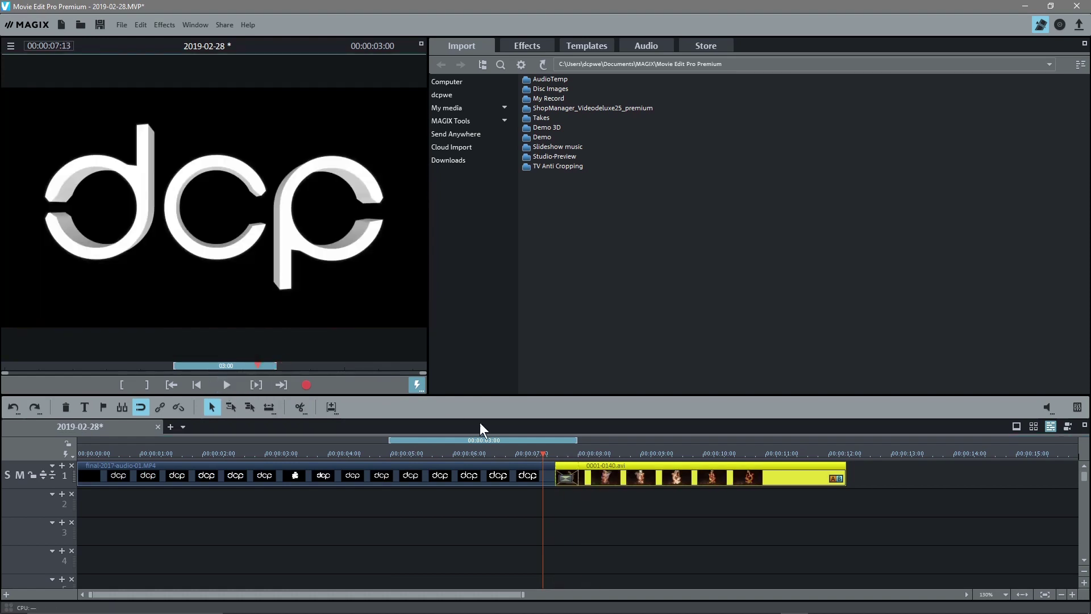
mouse_move(541, 452)
mouse_down()
mouse_move(600, 453)
mouse_move(515, 453)
mouse_move(577, 452)
mouse_move(534, 452)
mouse_up()
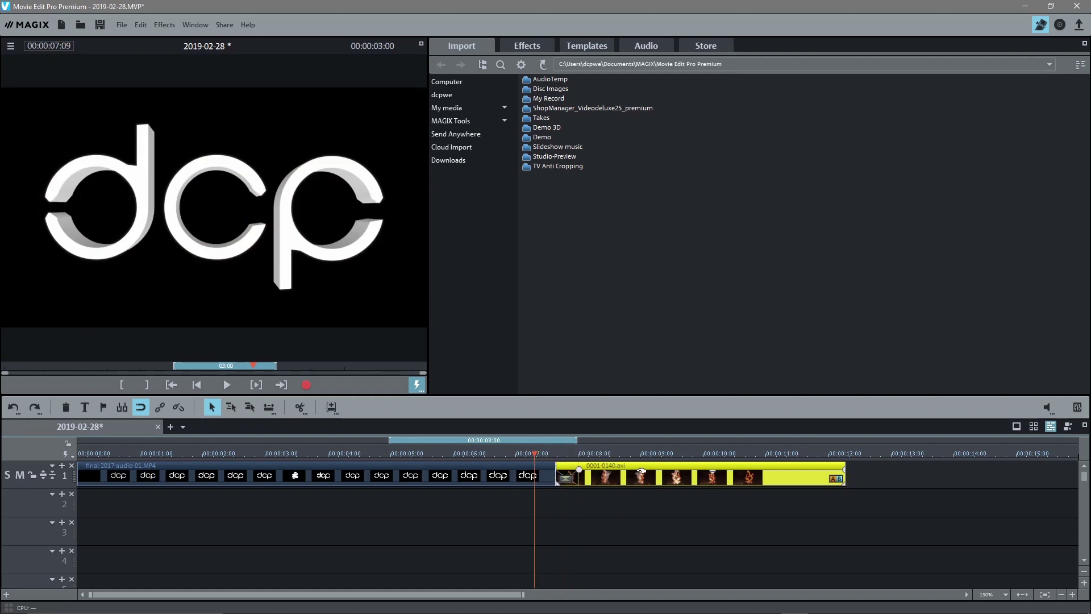
drag(641, 470, 621, 471)
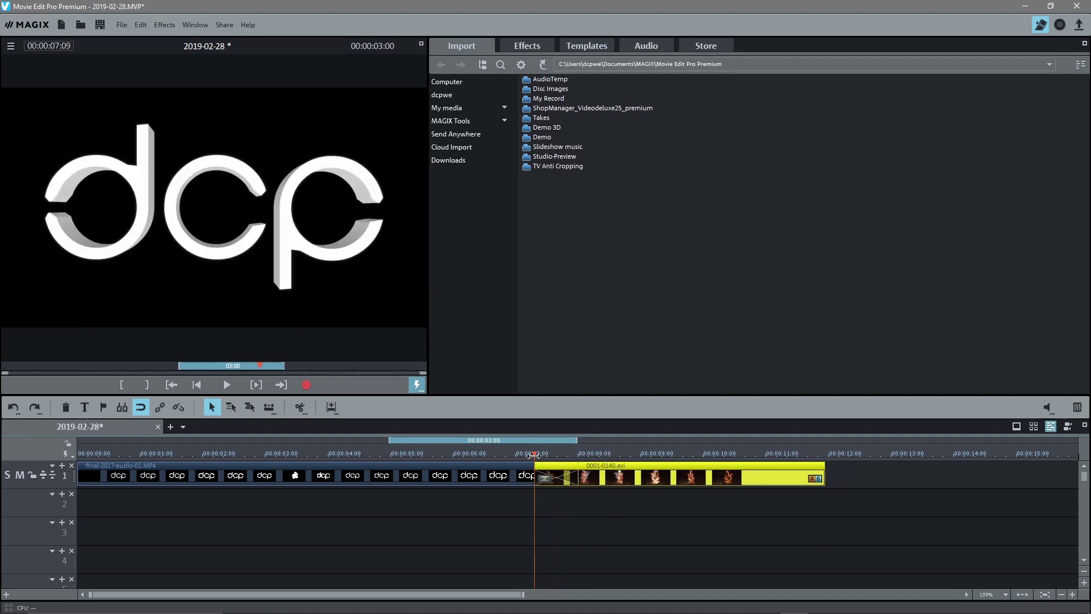
mouse_move(534, 455)
mouse_down()
mouse_move(517, 453)
mouse_move(576, 453)
mouse_move(524, 453)
mouse_up()
Show the Transitions > Shapes & objects Basic templates and preview Circle from left.
click(537, 47)
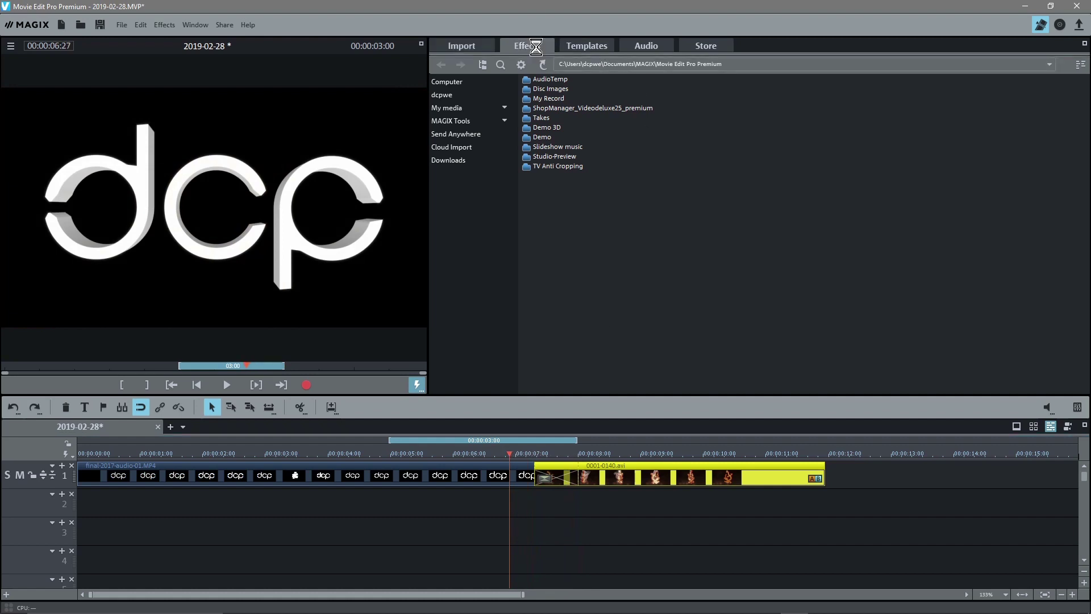
click(595, 51)
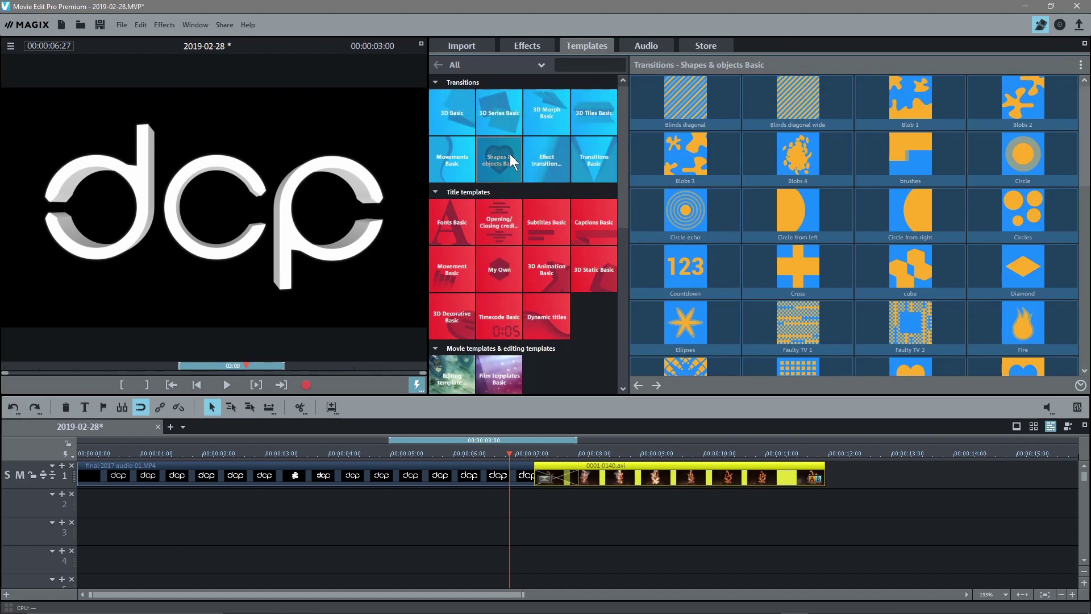
mouse_move(686, 207)
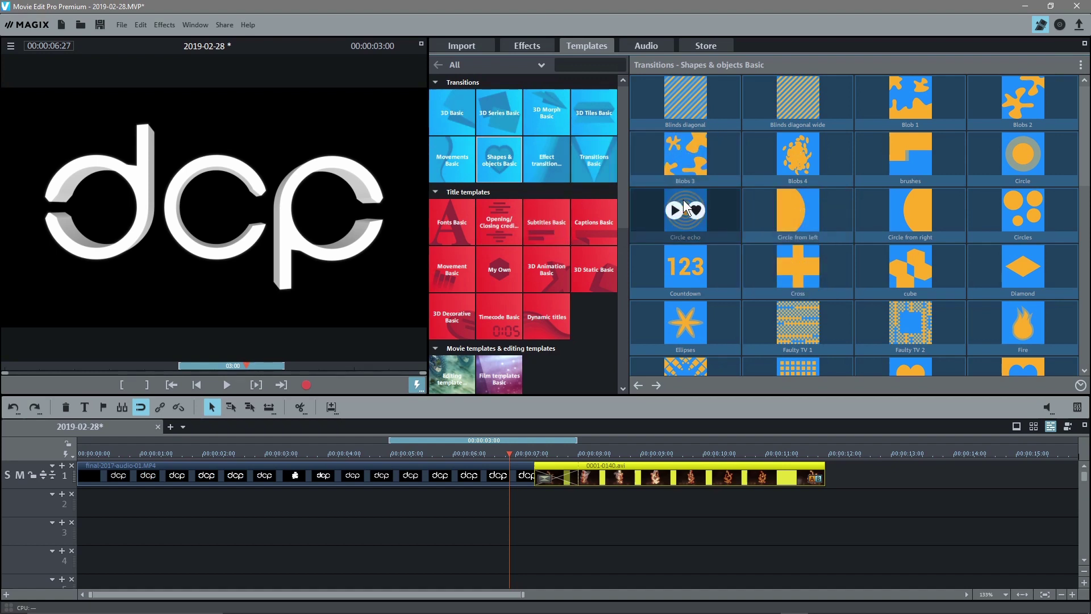
mouse_move(875, 221)
mouse_move(768, 207)
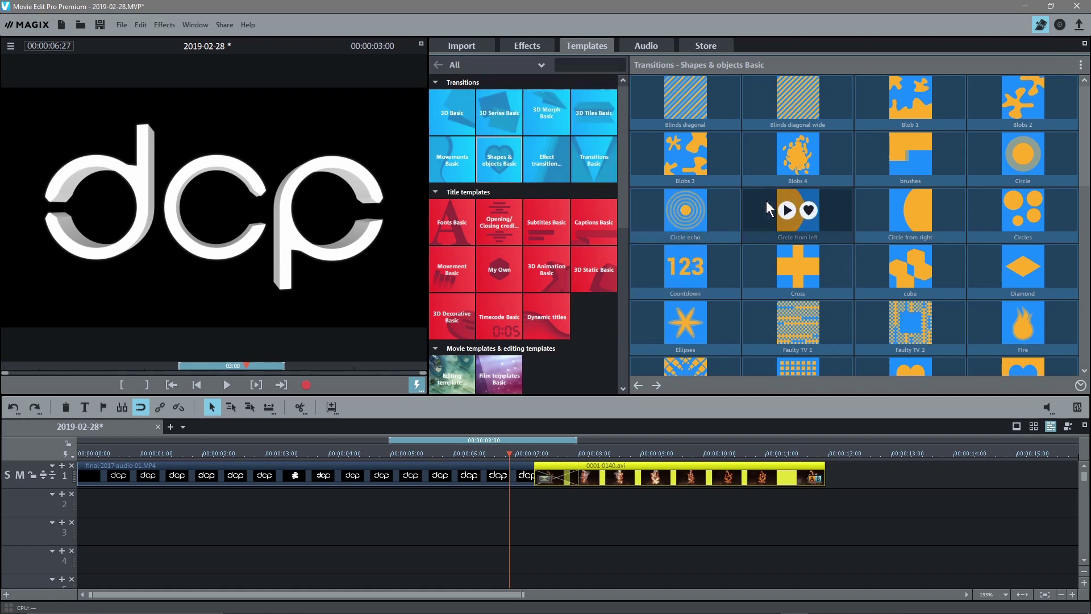
drag(768, 207, 599, 453)
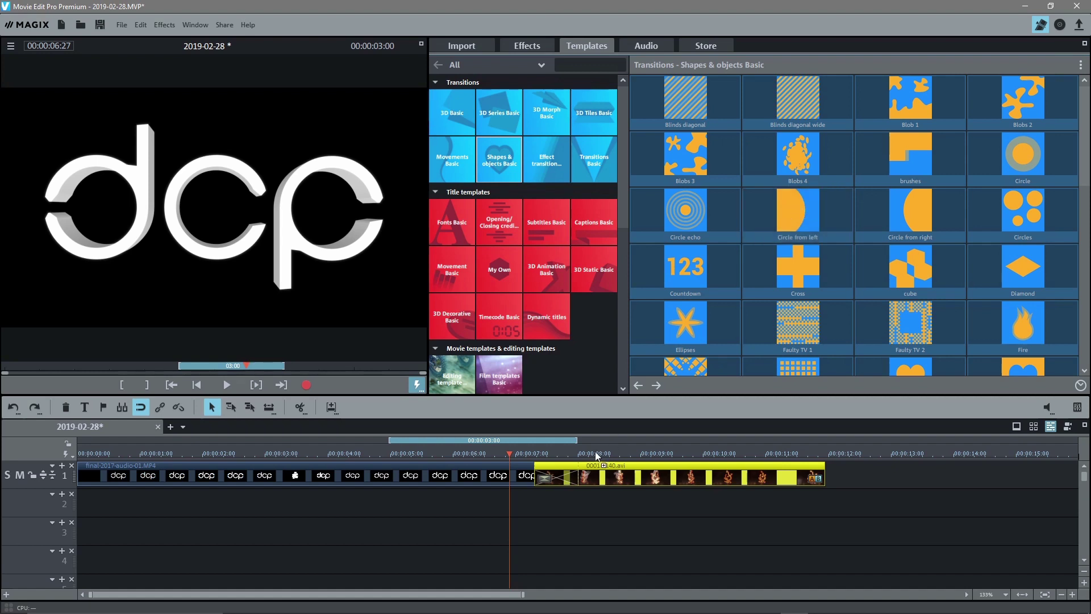
drag(762, 241, 759, 209)
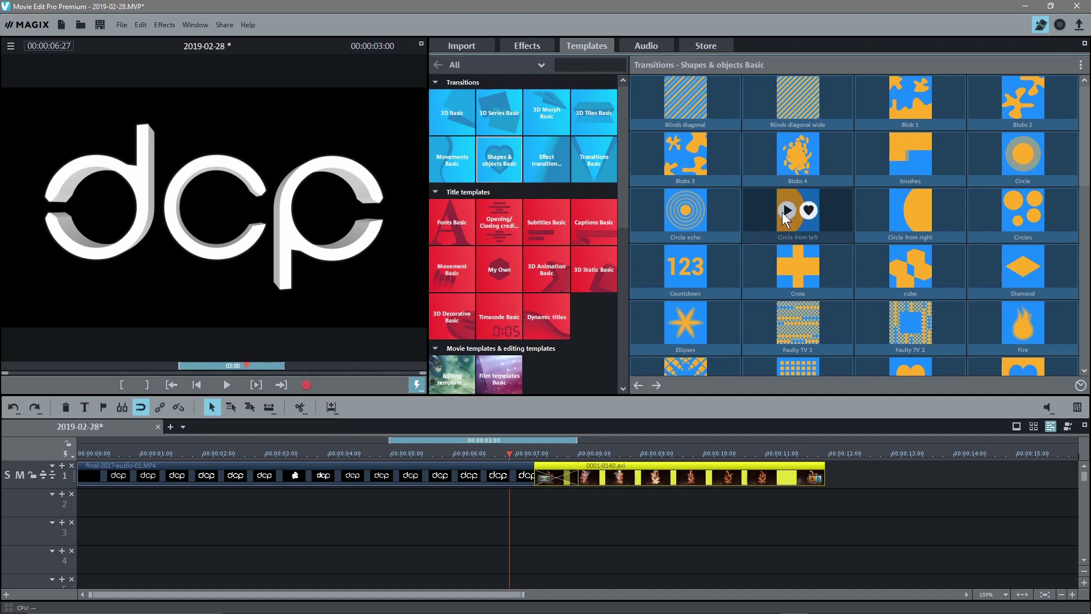
click(786, 210)
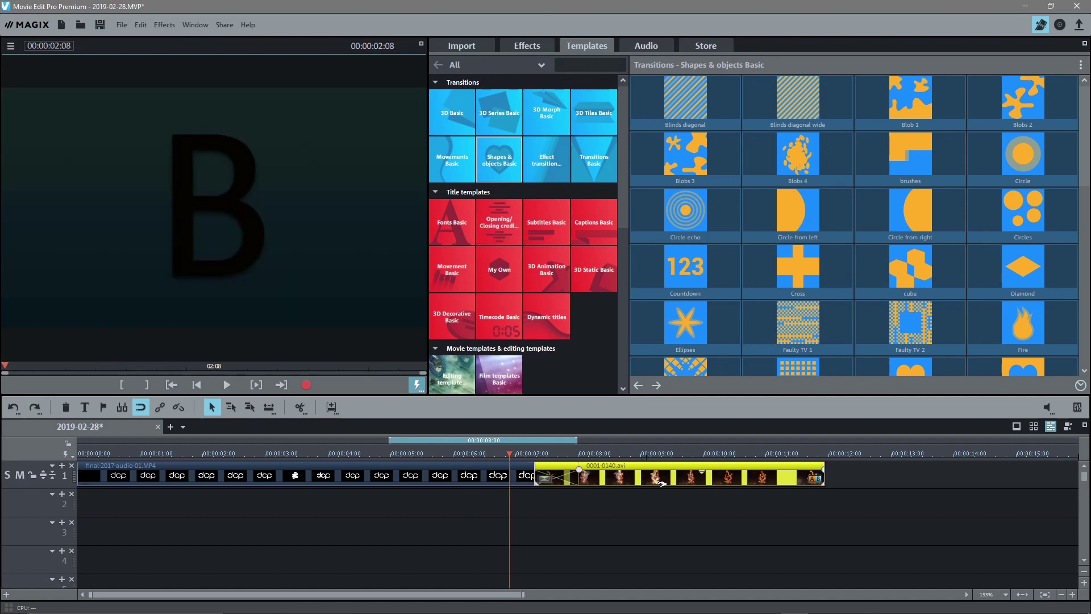
Drop Circle from left onto the intro/fire-clip join and lengthen their overlap.
drag(753, 207, 553, 477)
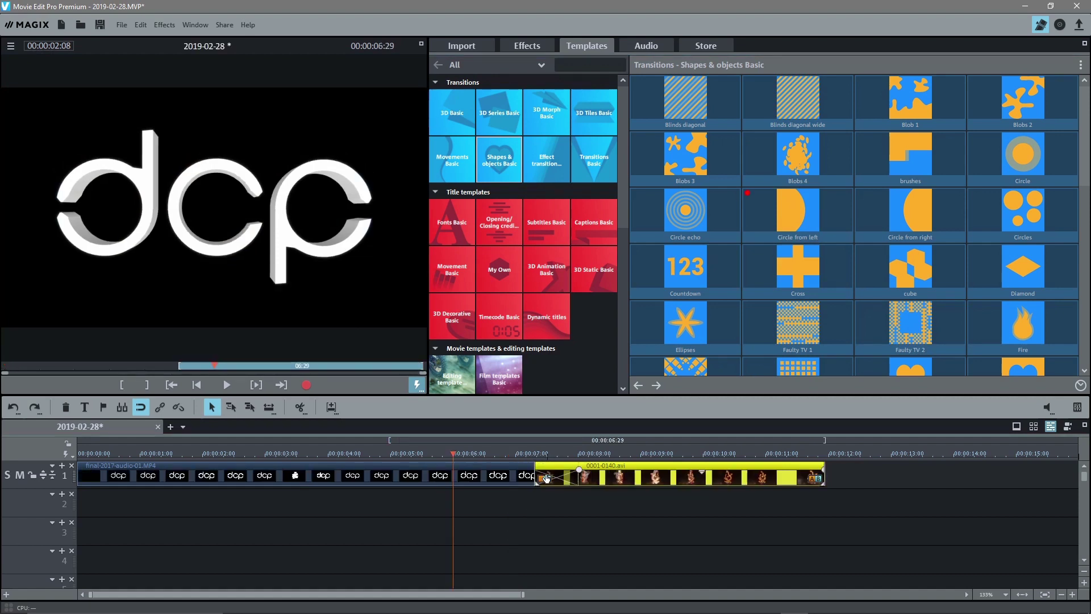
click(231, 378)
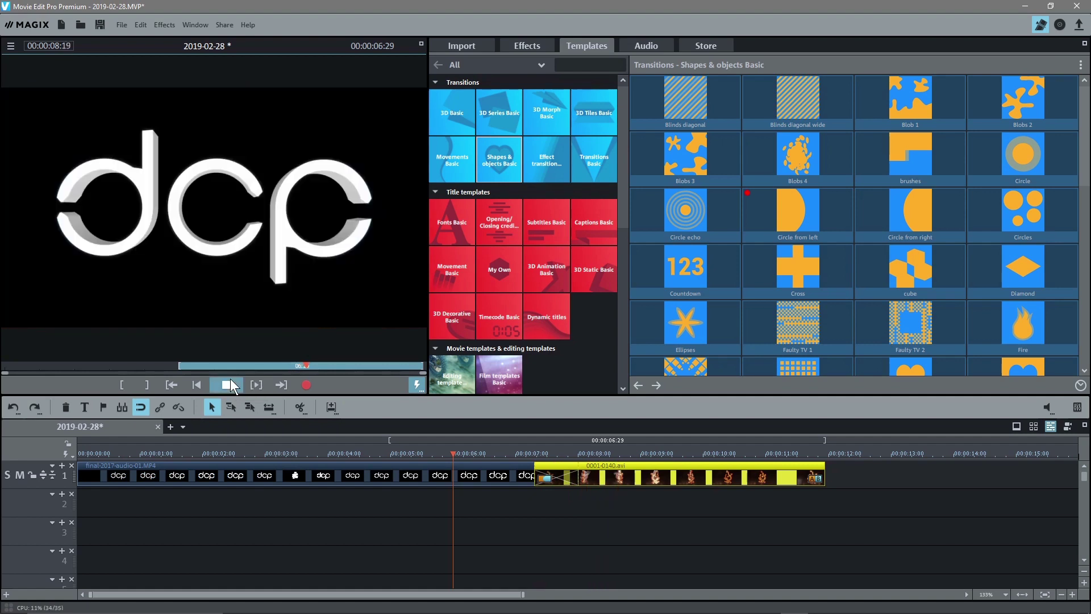
drag(620, 484, 564, 484)
Replay the transition, then move the fire clip later to shorten the overlap.
drag(414, 454, 408, 454)
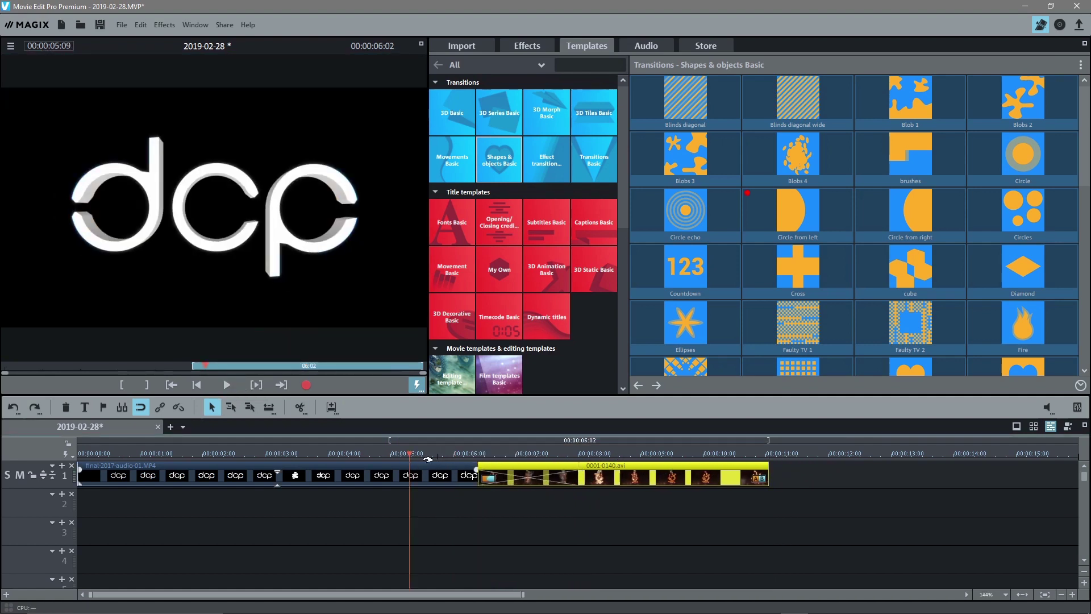
click(226, 382)
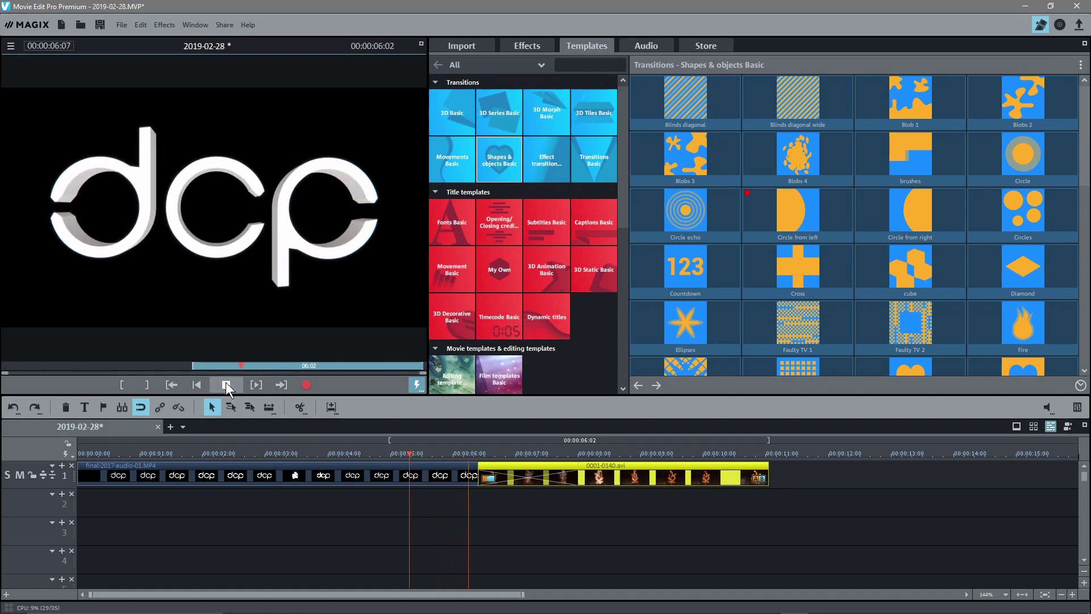
click(226, 382)
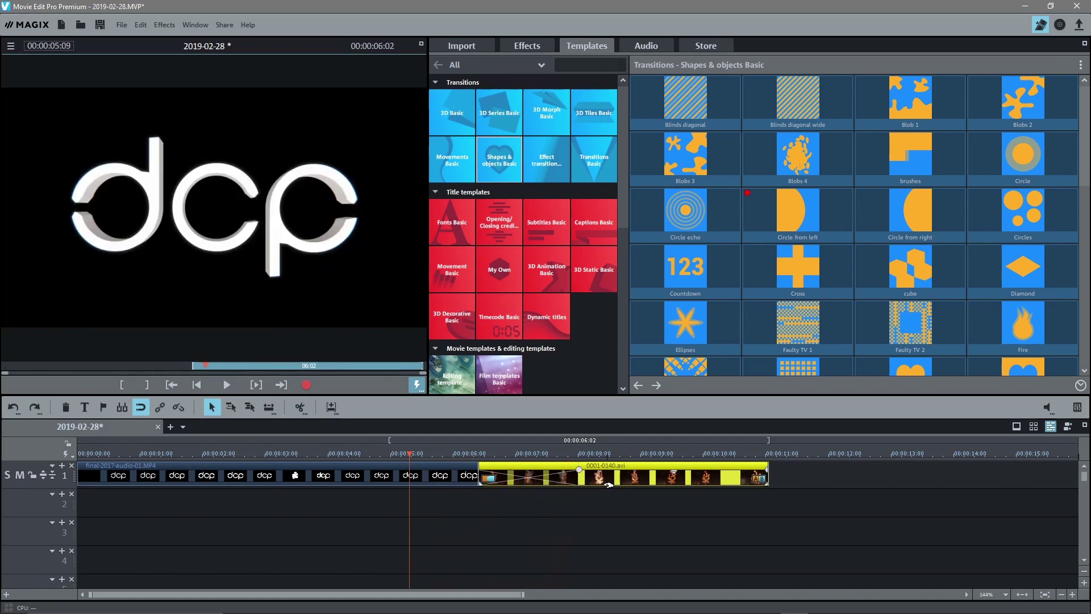
drag(618, 482, 677, 482)
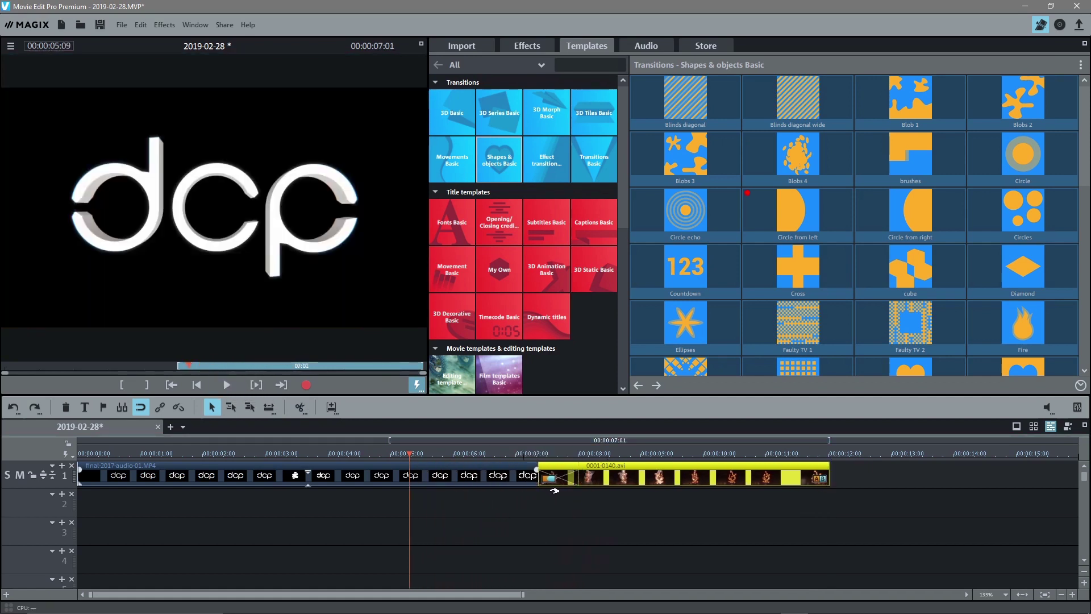
scroll(558, 540, down, 3)
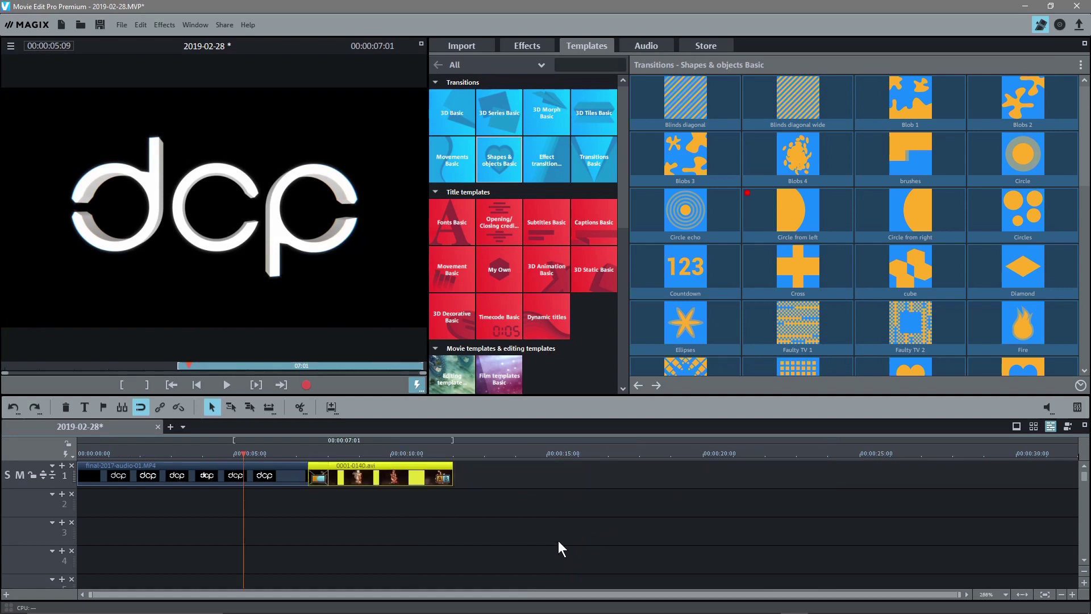
Add 0001-0555.avi to track 1 after the fire clip, at about 15 s.
key(alt+Tab)
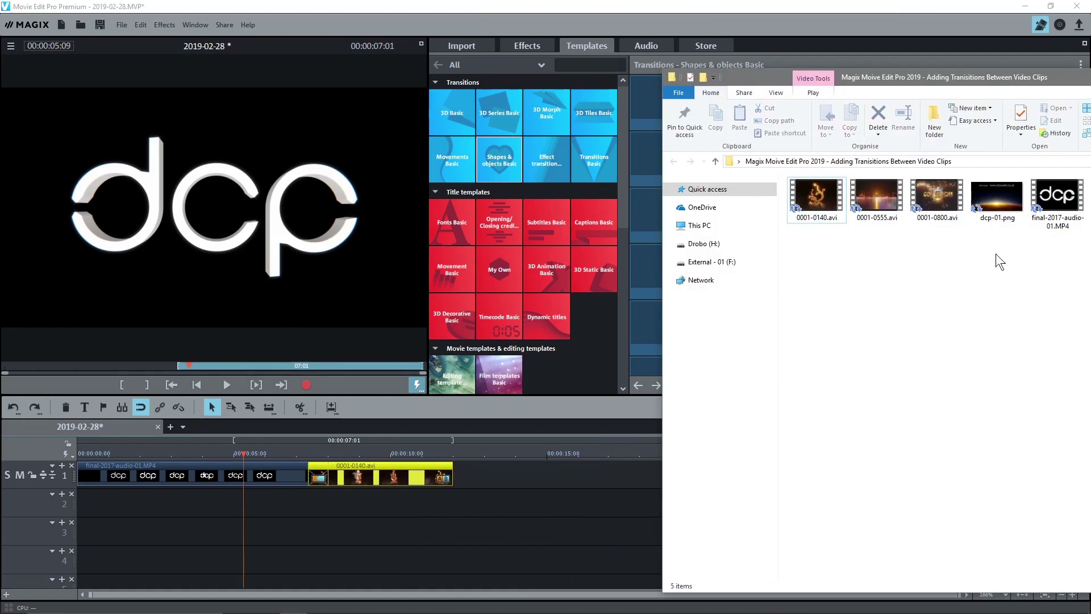
drag(877, 196, 478, 473)
click(609, 478)
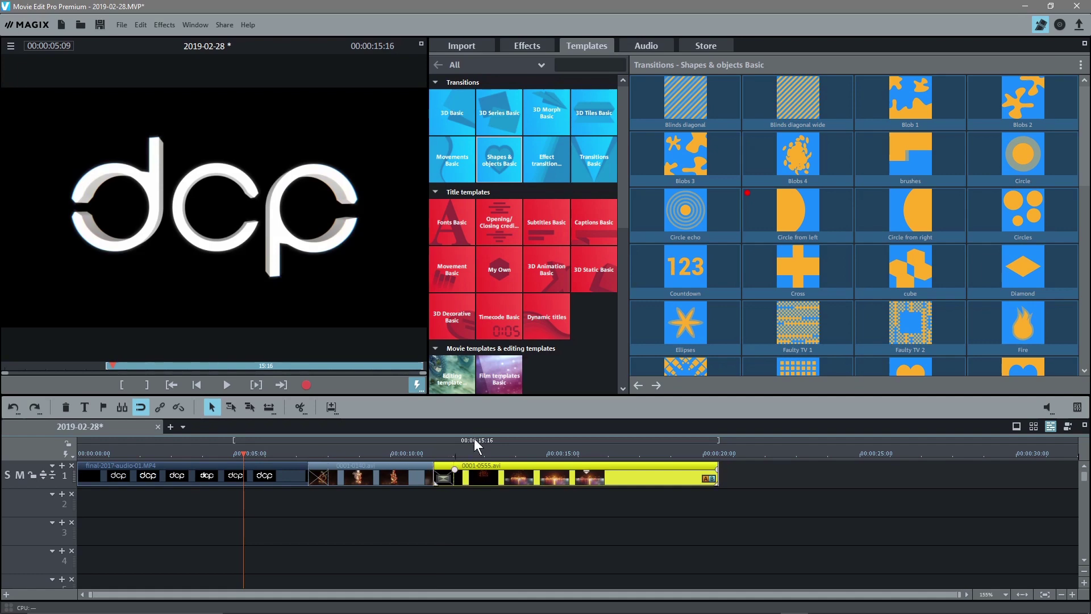
Drop the brushes shape transition before 0001-0555.avi and preview it.
mouse_move(909, 163)
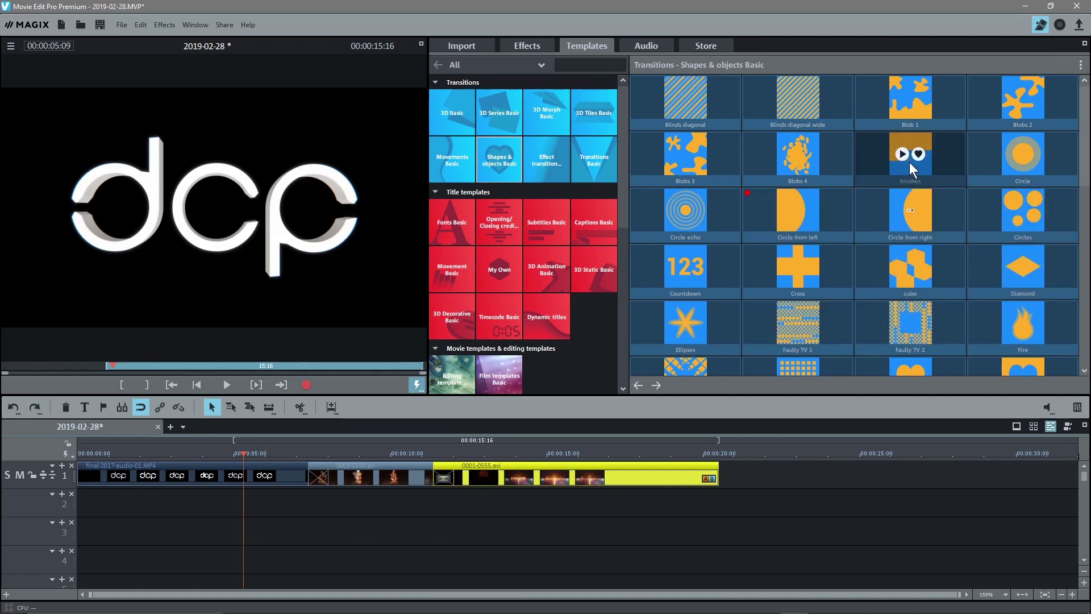
drag(1023, 162, 444, 469)
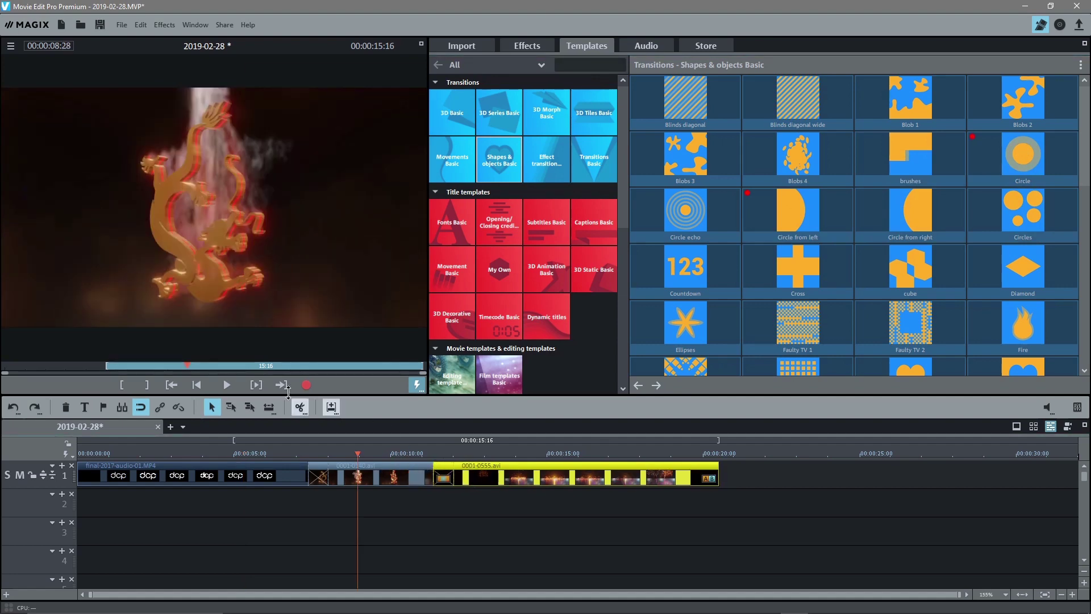
click(227, 385)
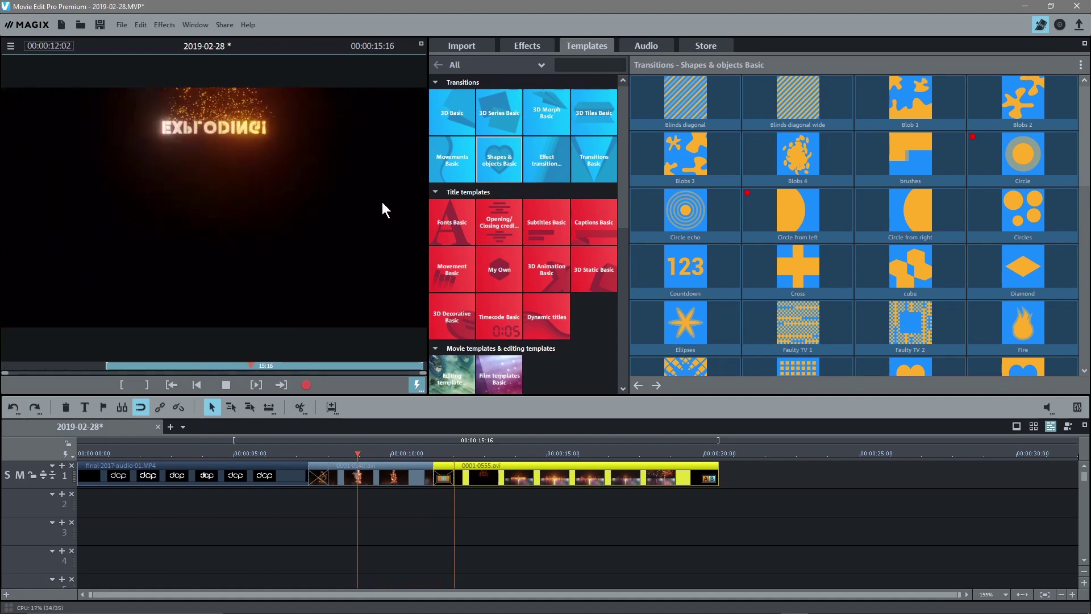
click(227, 385)
key(alt+Tab)
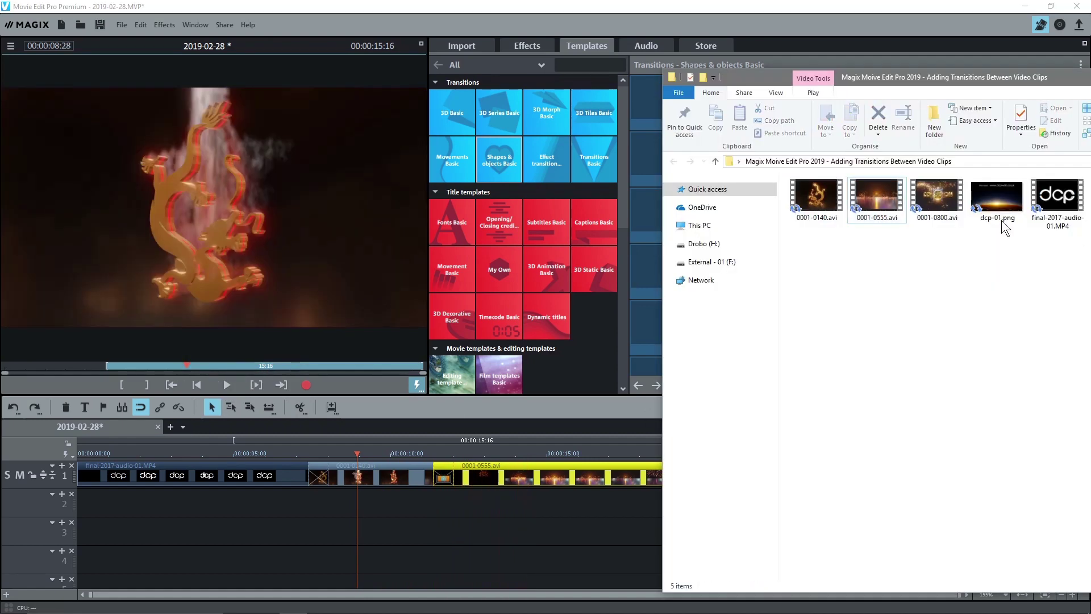
Bring 0001-0800.avi onto track 3, then move it to track 1 after 0001-0555.avi.
click(1017, 191)
drag(1019, 80, 1066, 107)
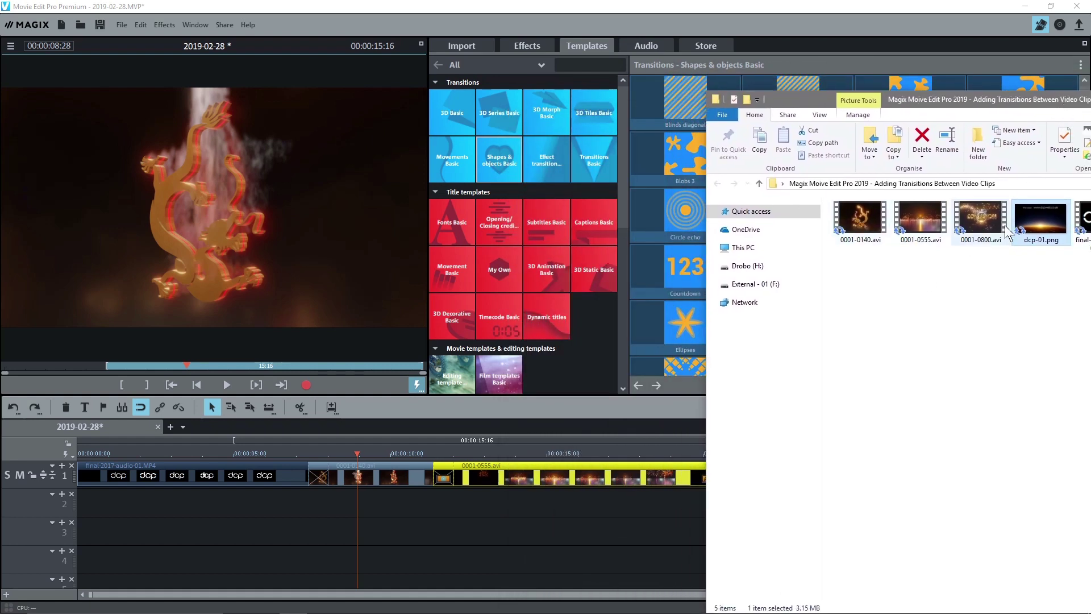
drag(981, 230, 619, 538)
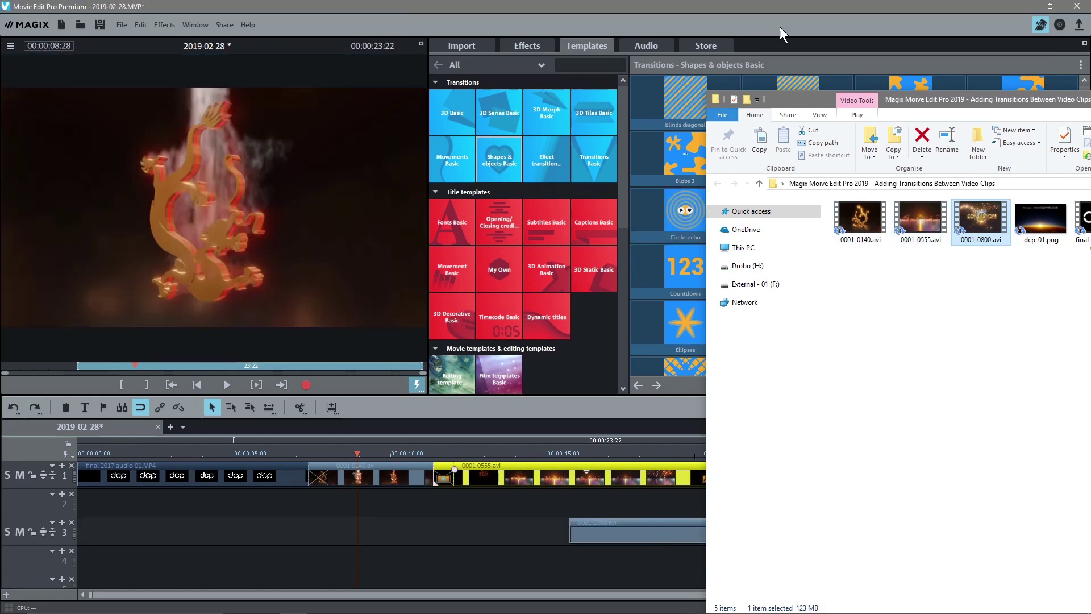
click(780, 26)
drag(674, 531, 720, 472)
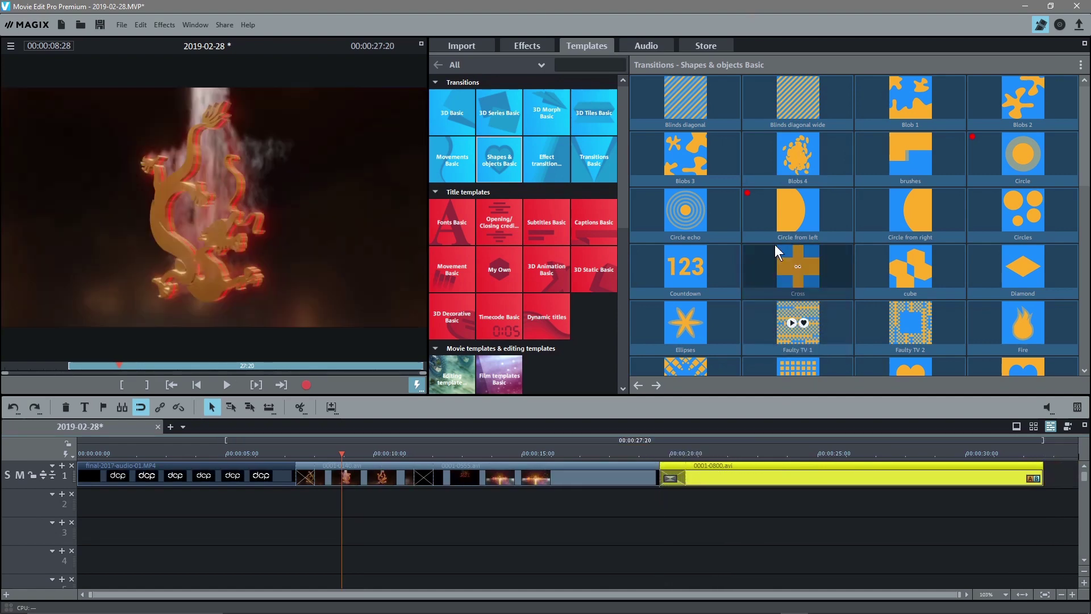
Drag the Particle transition onto the 0001-0555.avi/0001-0800.avi join, sliding 0001-0800.avi earlier.
scroll(775, 245, down, 2)
scroll(770, 240, down, 6)
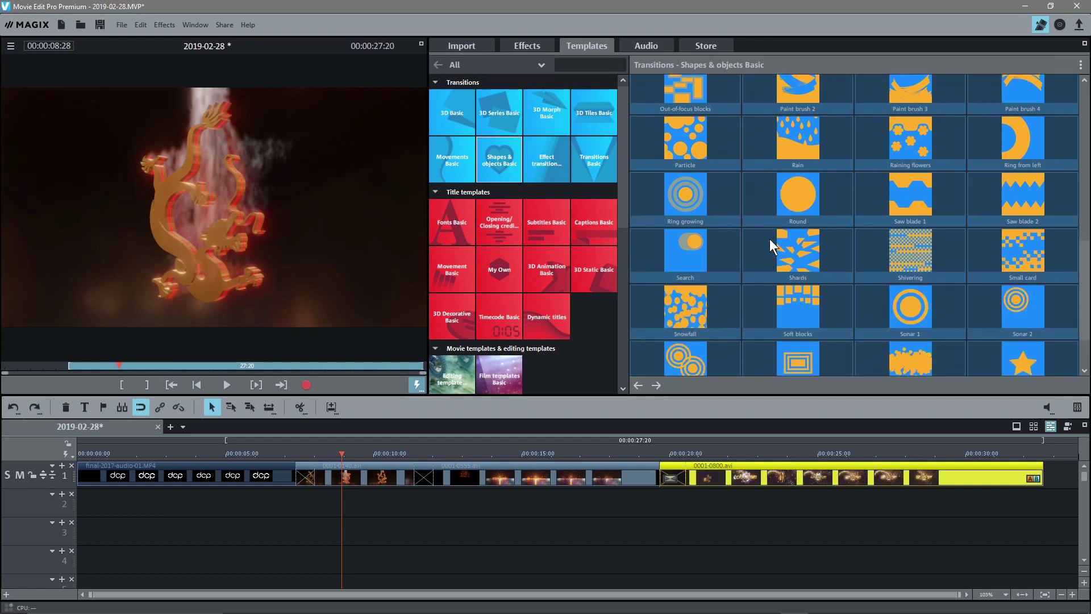
scroll(770, 239, down, 1)
scroll(676, 160, up, 1)
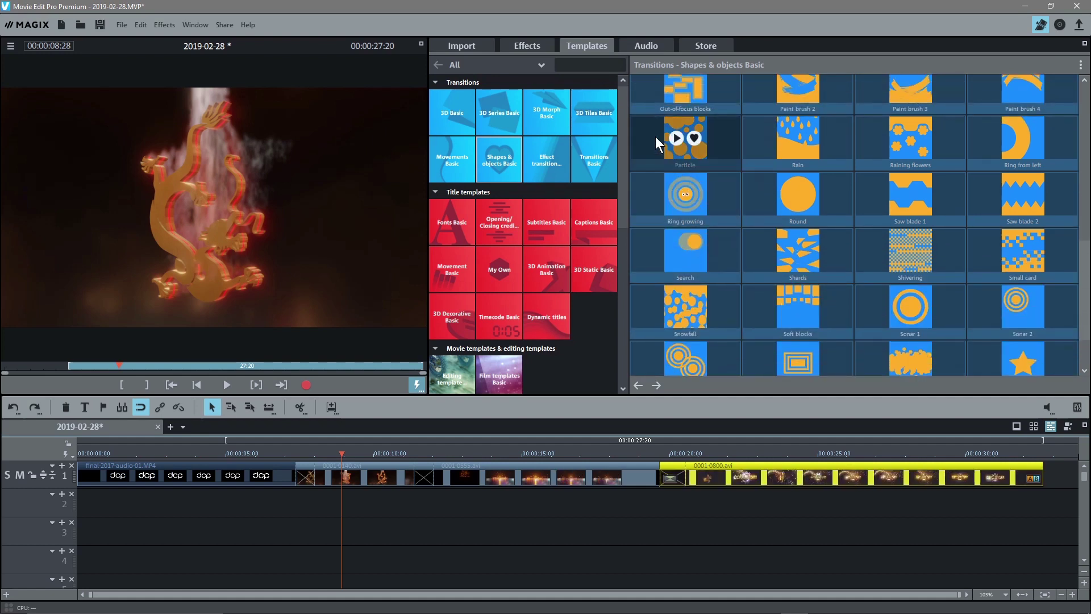
drag(656, 137, 672, 473)
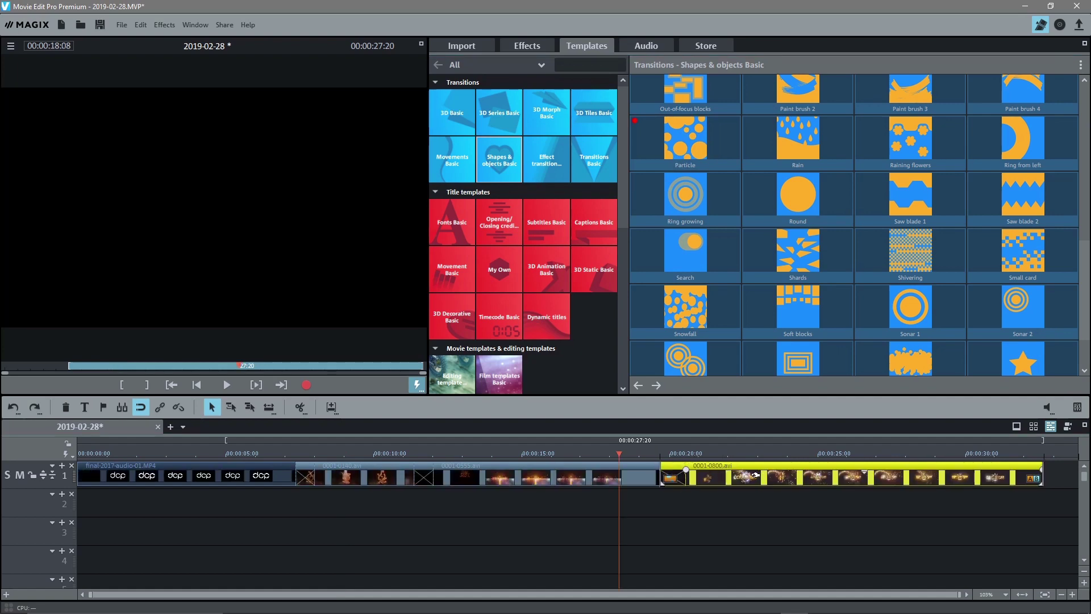
drag(758, 475, 724, 475)
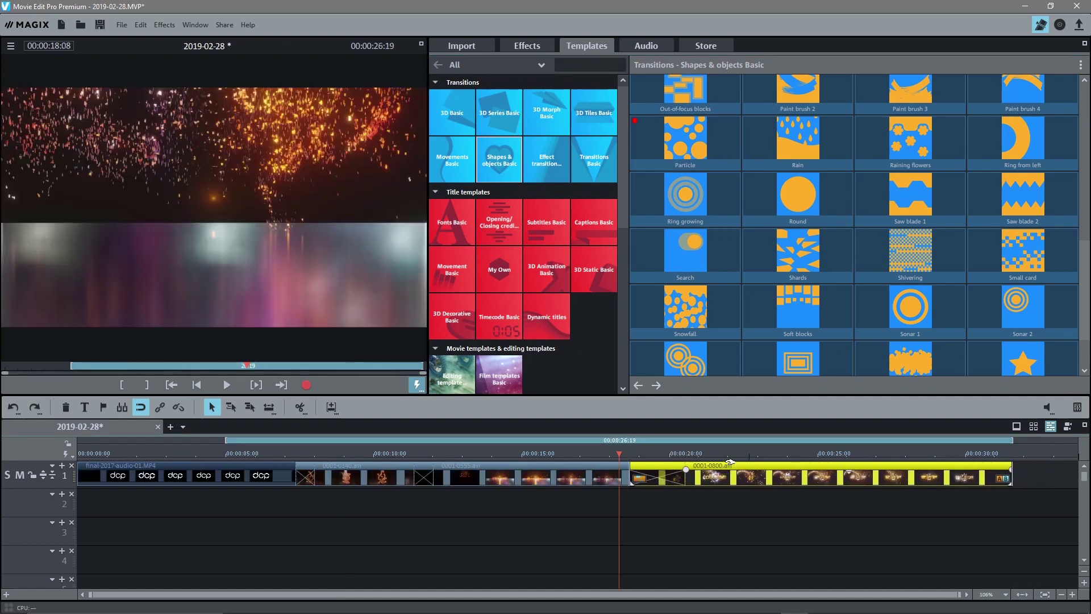
click(562, 452)
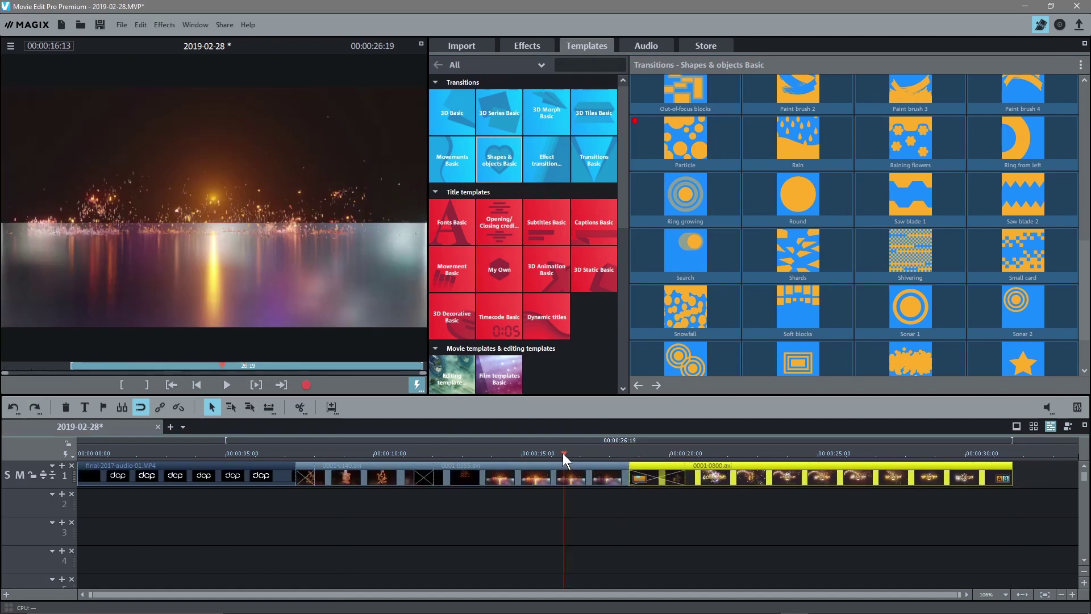
Play the Particle transition from about 15:20, stop, and bring the clip folder forward.
click(228, 384)
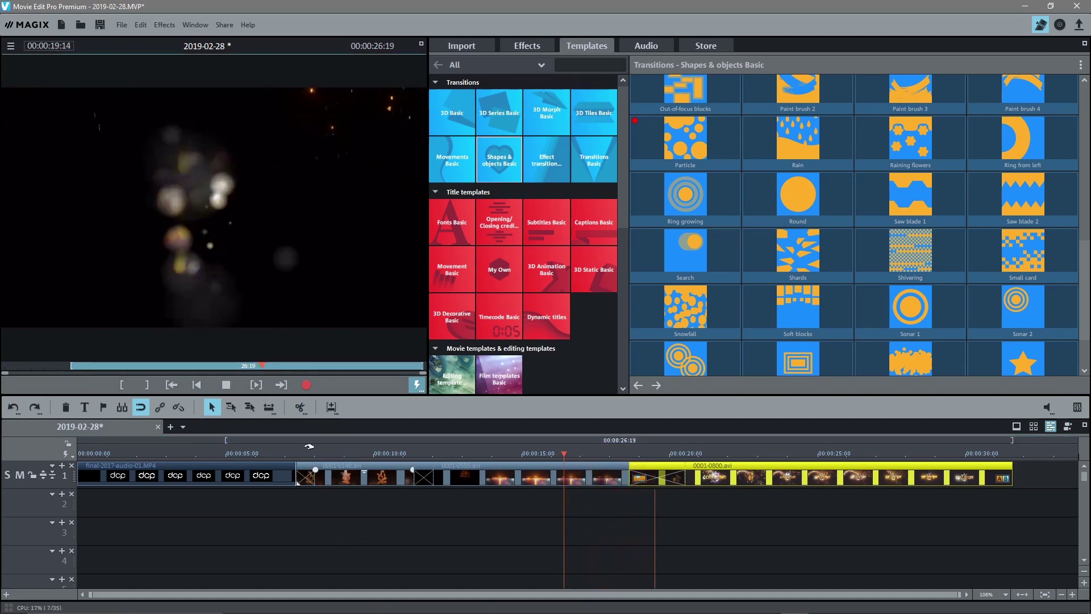
click(550, 453)
key(space)
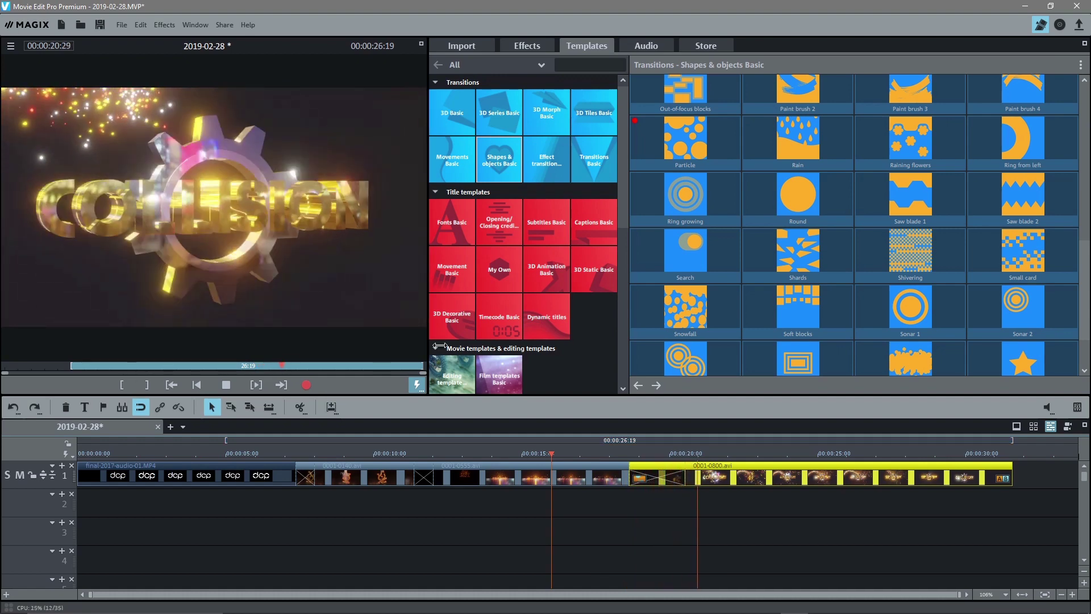
click(227, 385)
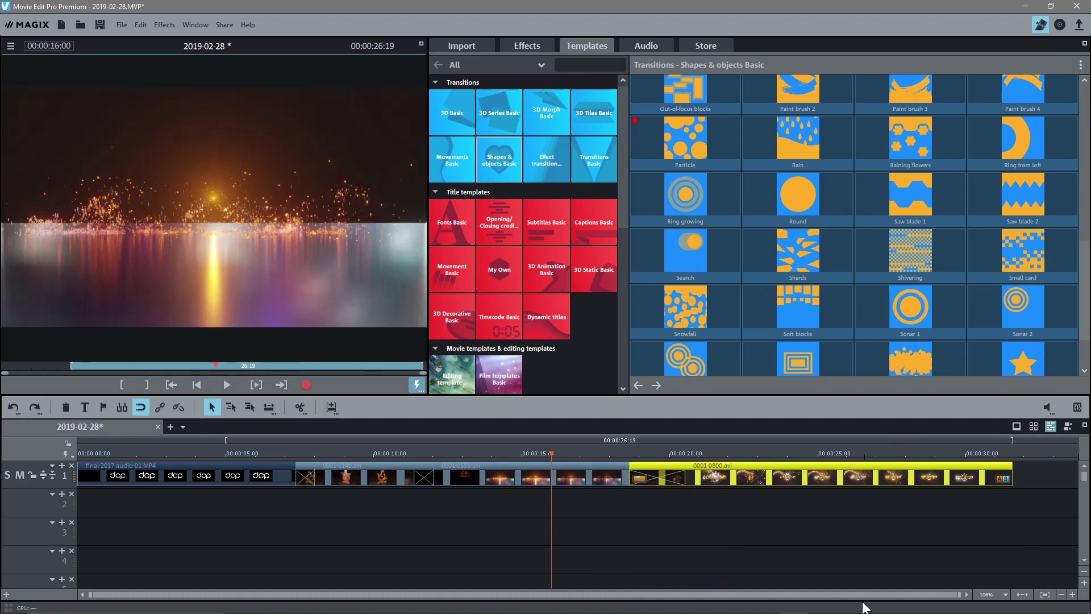
click(891, 603)
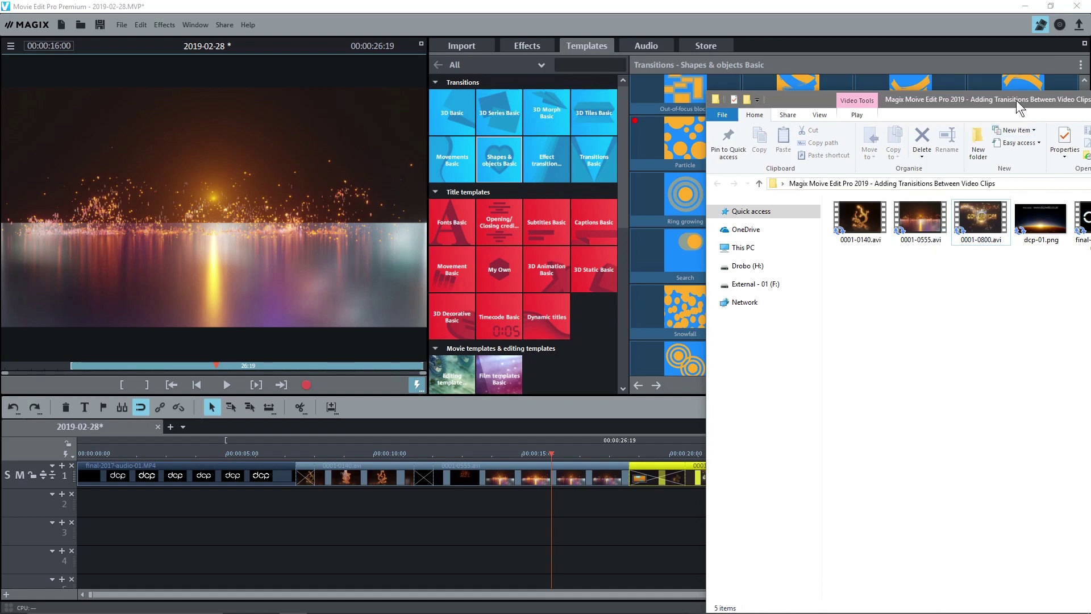
Put dcp-01.png on track 1 against 0001-0800.avi, bringing the project to 00:00:32:17.
drag(1021, 108, 1090, 117)
drag(1090, 222, 790, 542)
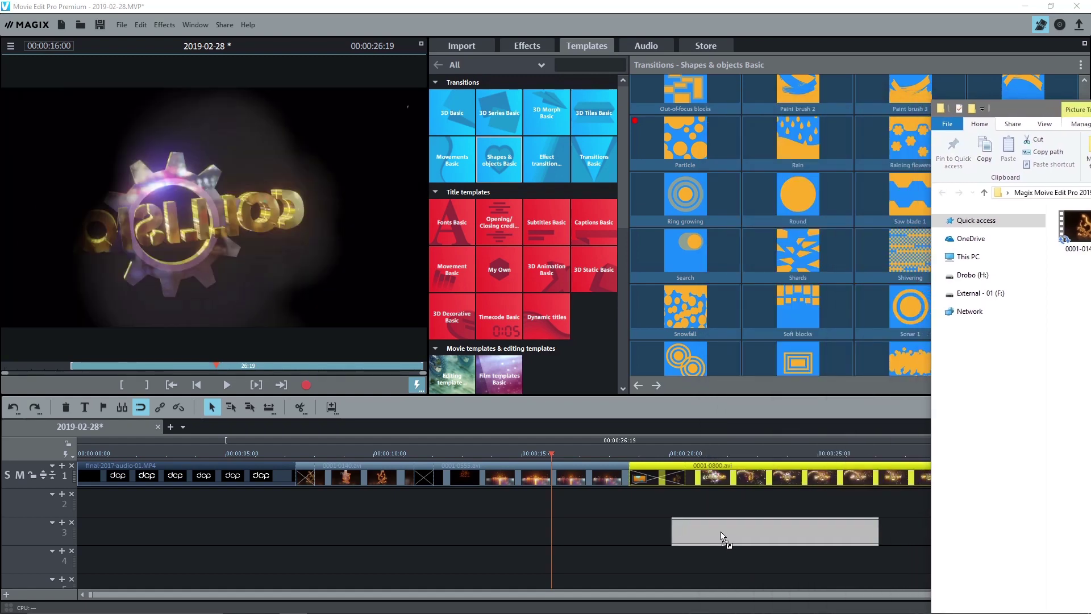
drag(721, 536, 1063, 476)
click(747, 569)
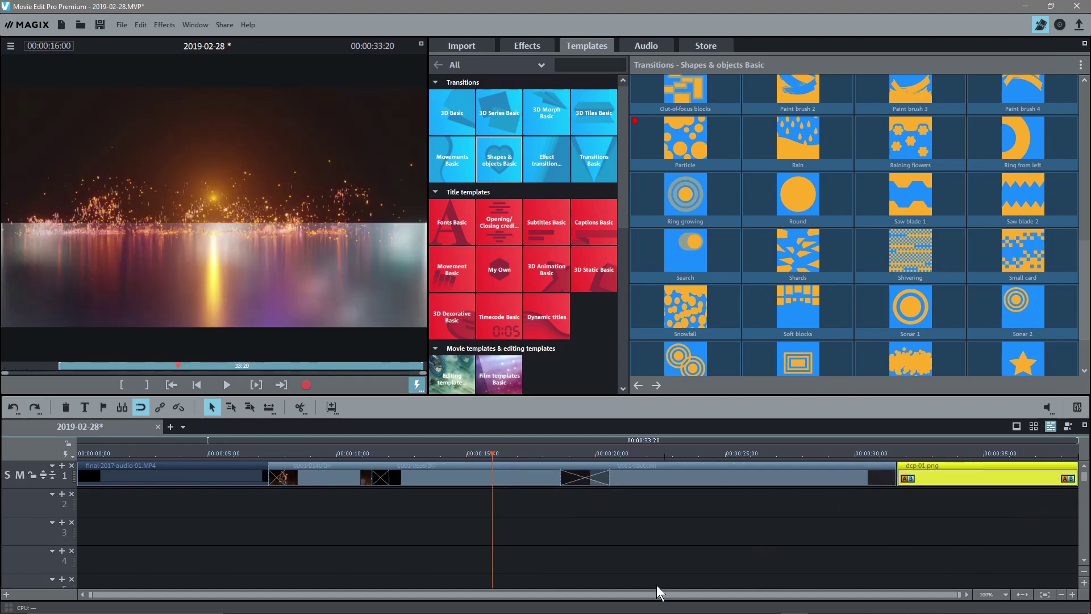
drag(949, 472, 922, 473)
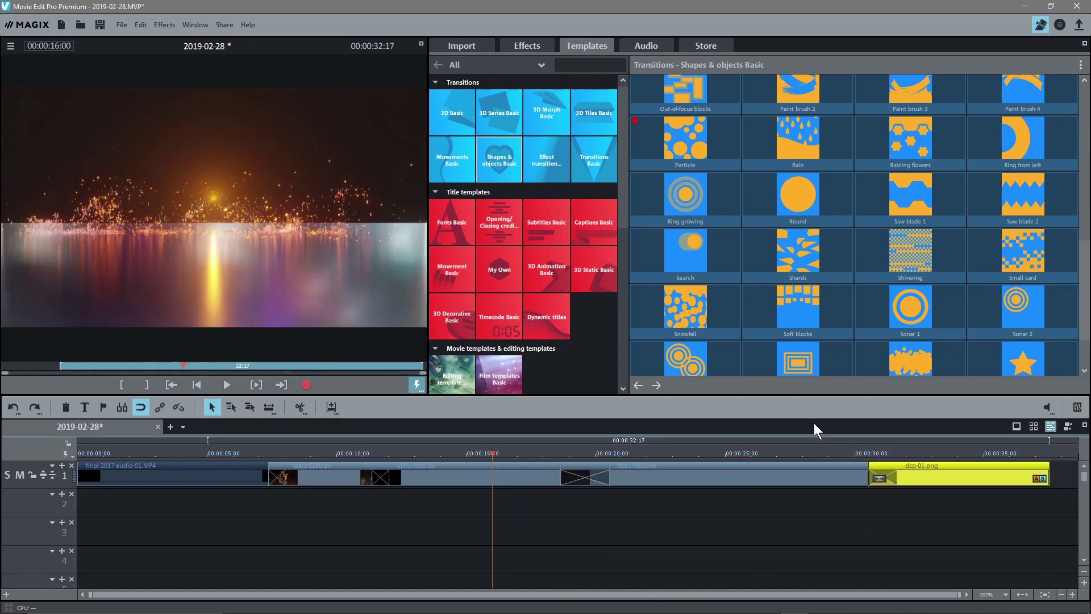
scroll(752, 326, down, 2)
Place the Ring growing transition between 0001-0800.avi and dcp-01.png and preview it.
scroll(712, 233, up, 1)
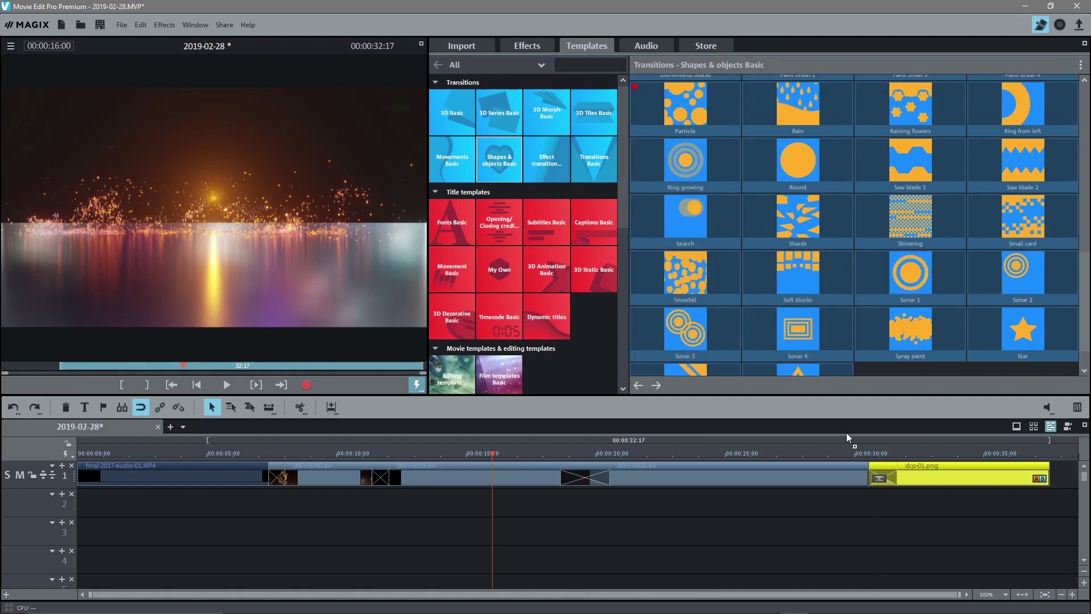
drag(885, 468, 885, 468)
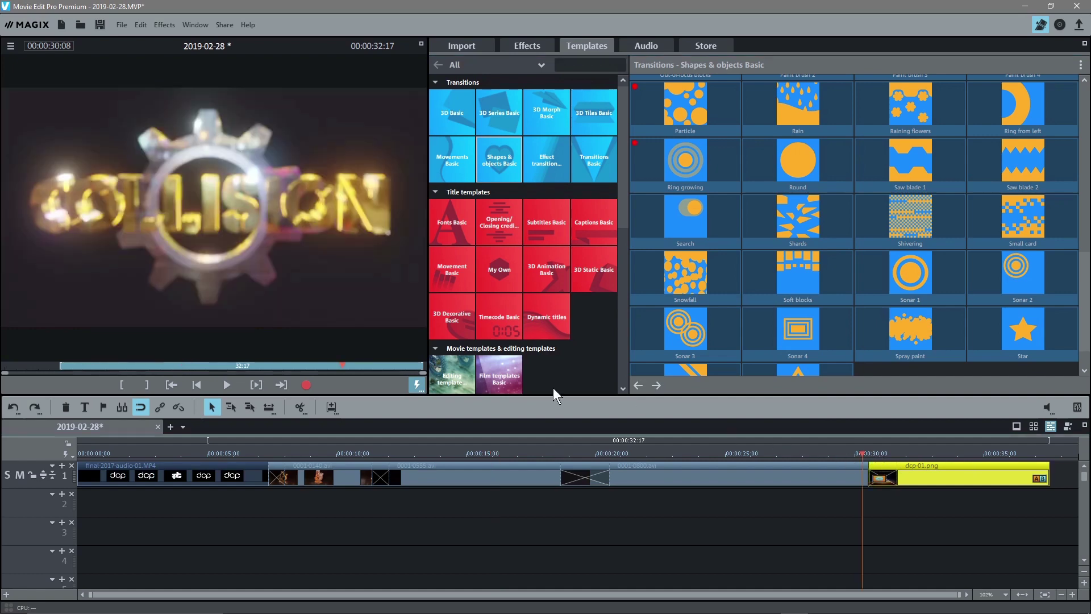
click(226, 384)
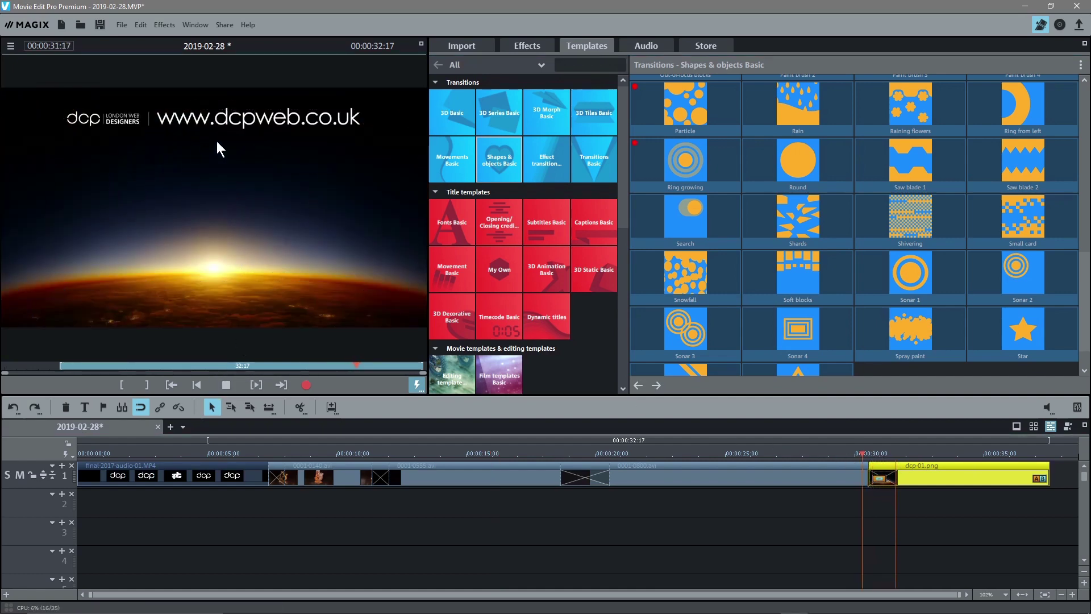
click(834, 456)
scroll(830, 267, up, 5)
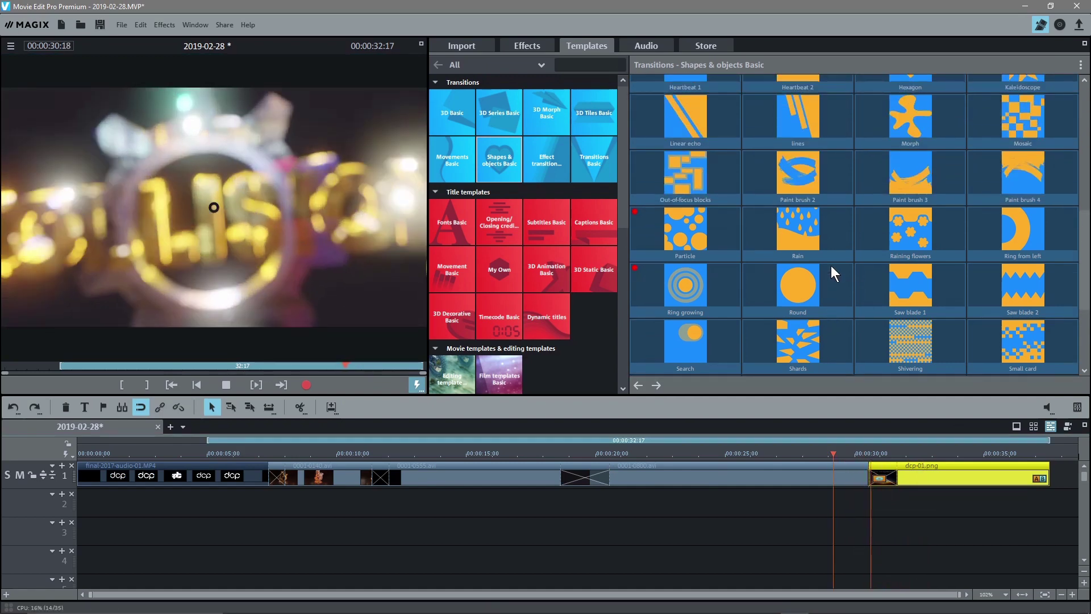
Apply the 3D Basic Swing 2 transition between 0001-0555.avi and 0001-0800.avi and play it back.
click(451, 114)
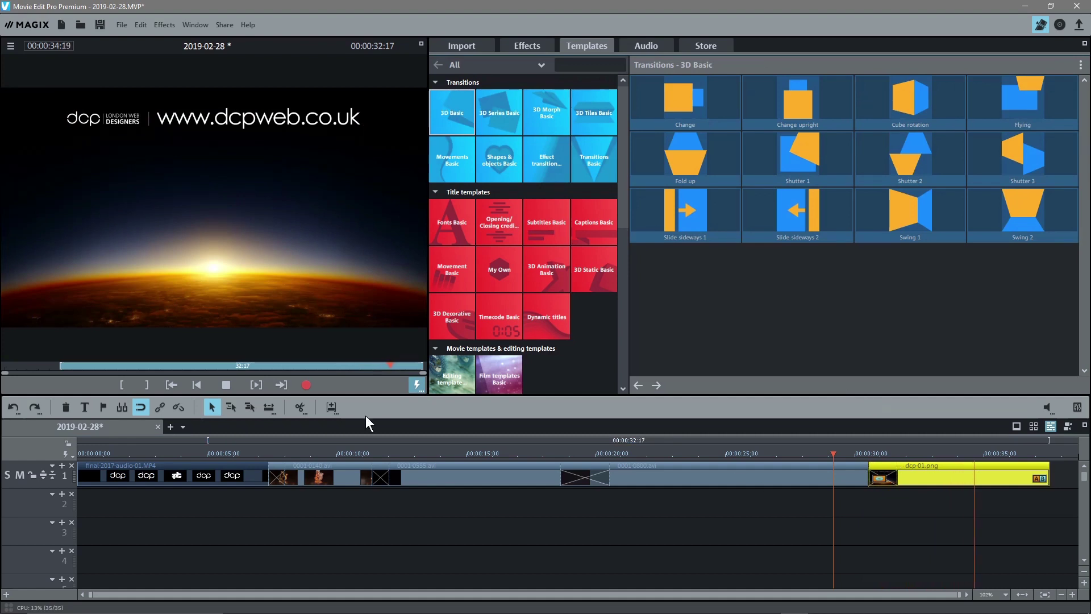
click(225, 385)
mouse_move(784, 106)
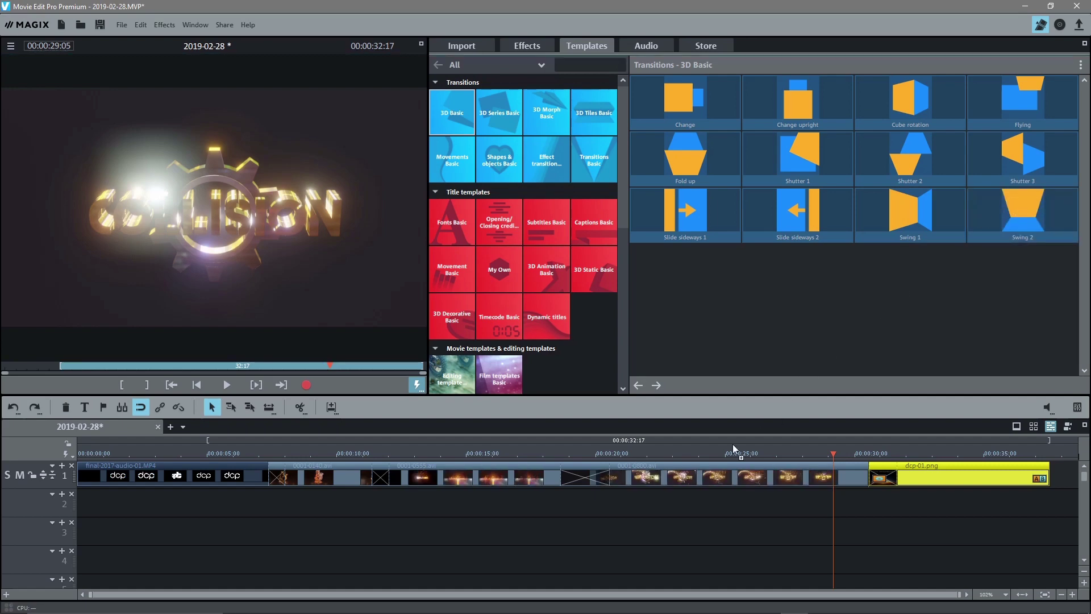
drag(733, 449, 585, 474)
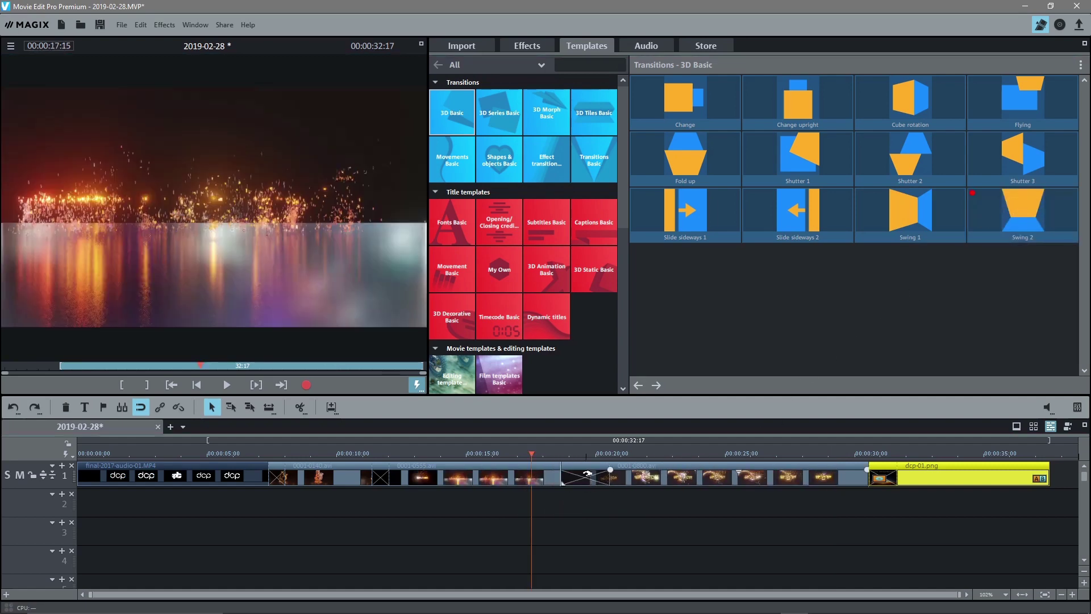
click(588, 473)
click(226, 384)
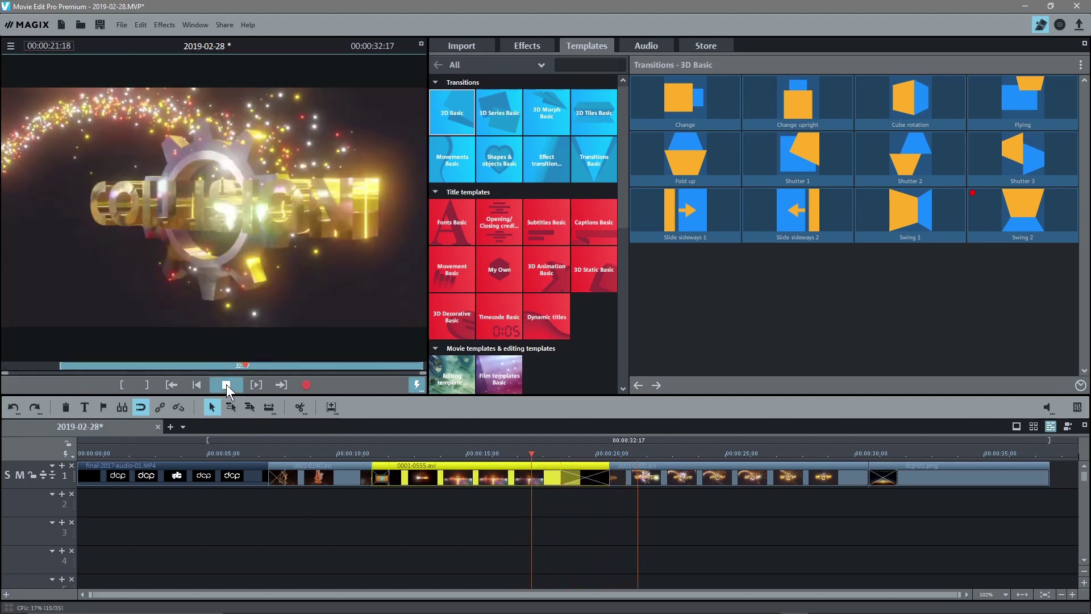
click(226, 385)
Apply the Circular fade transition from Movements Basic to 0001-0555.avi and preview it.
click(602, 160)
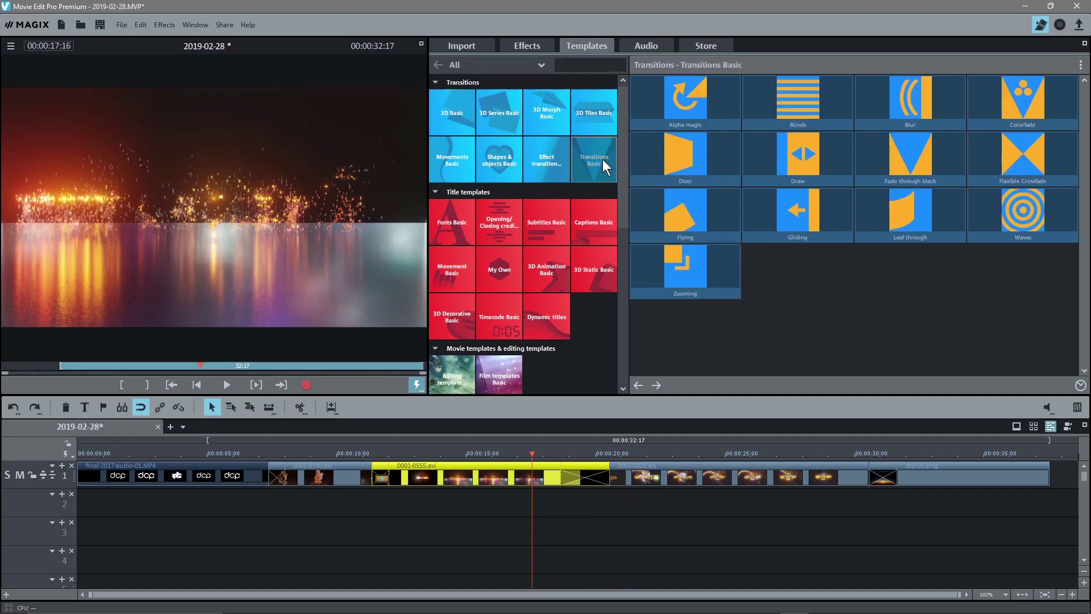
click(496, 163)
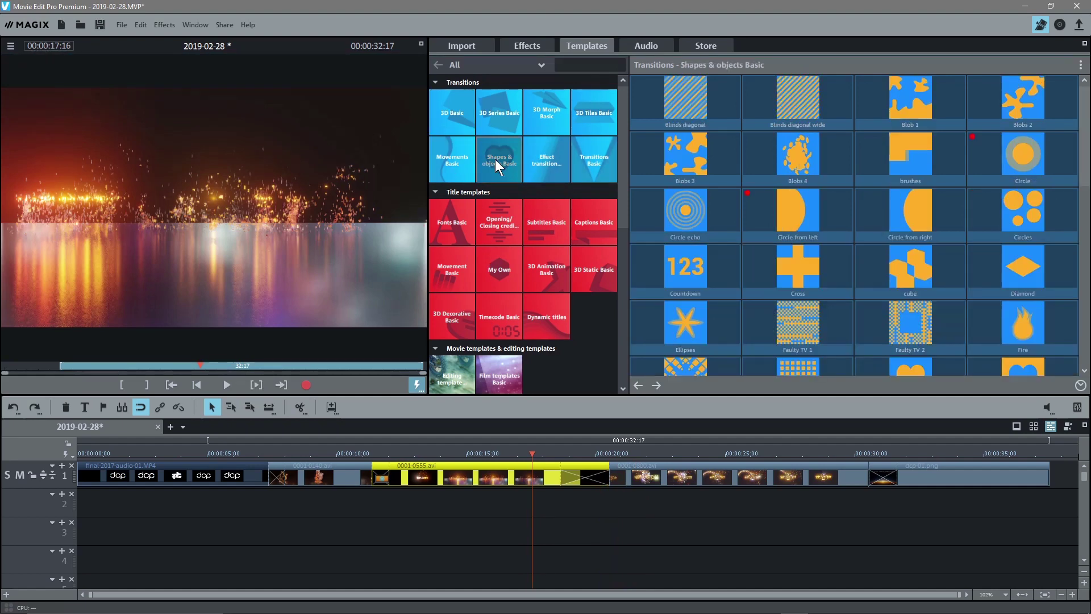
click(456, 162)
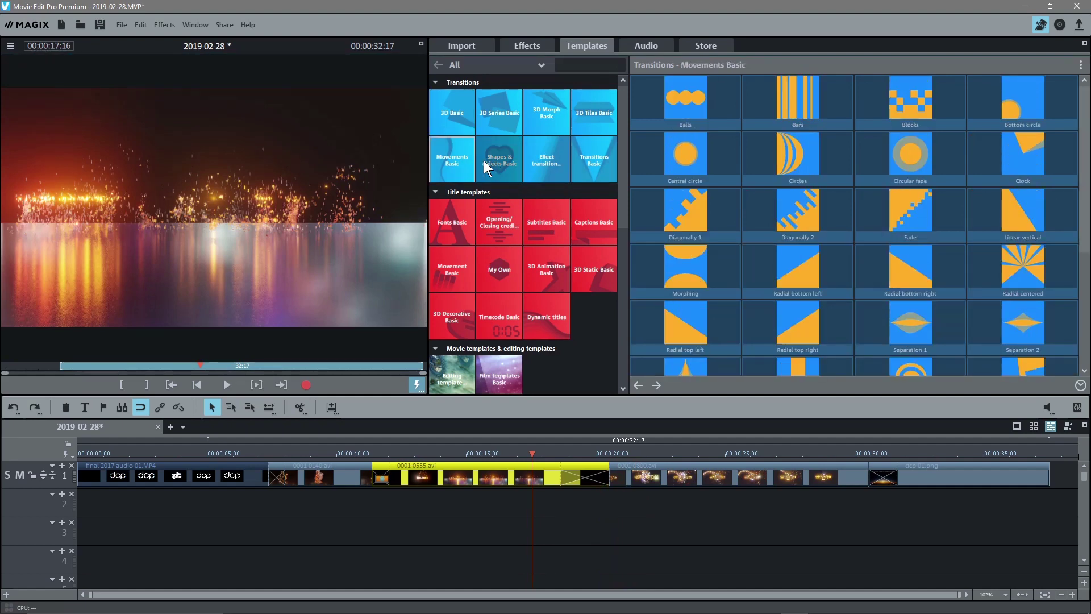
click(864, 157)
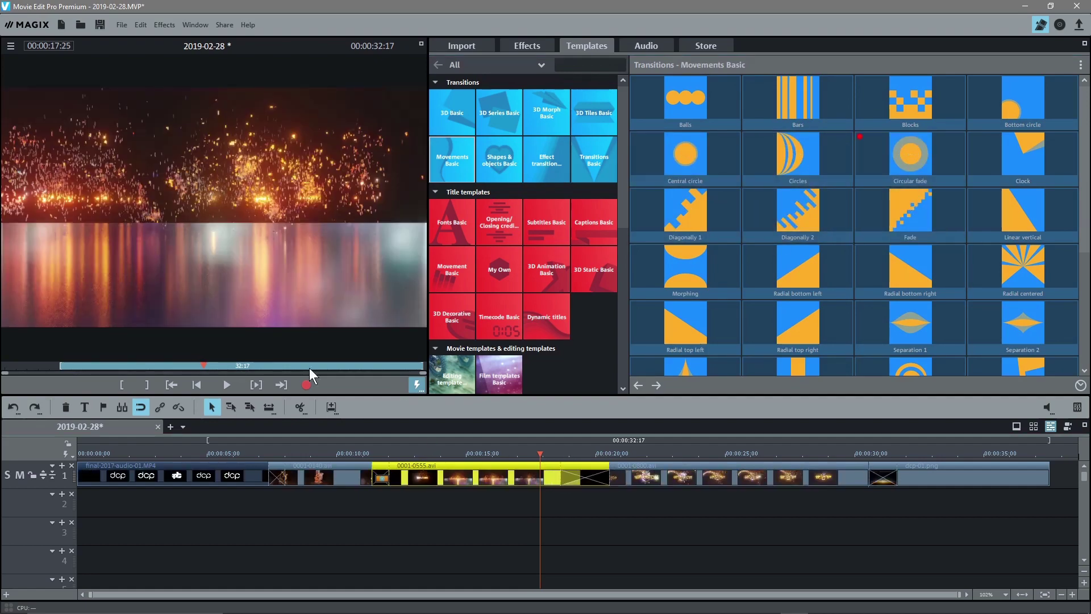
click(231, 383)
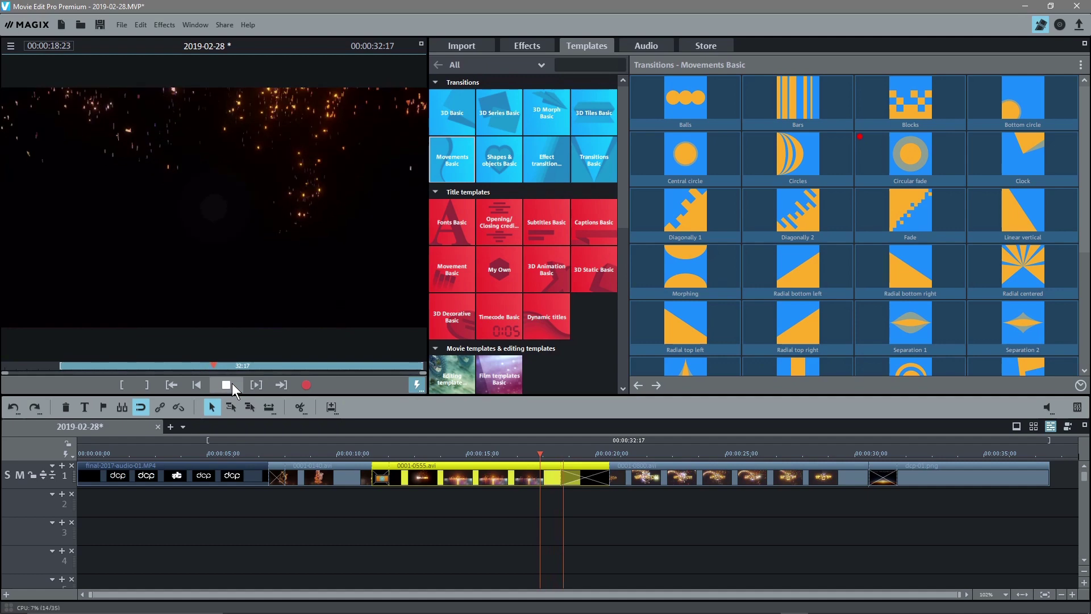
click(226, 385)
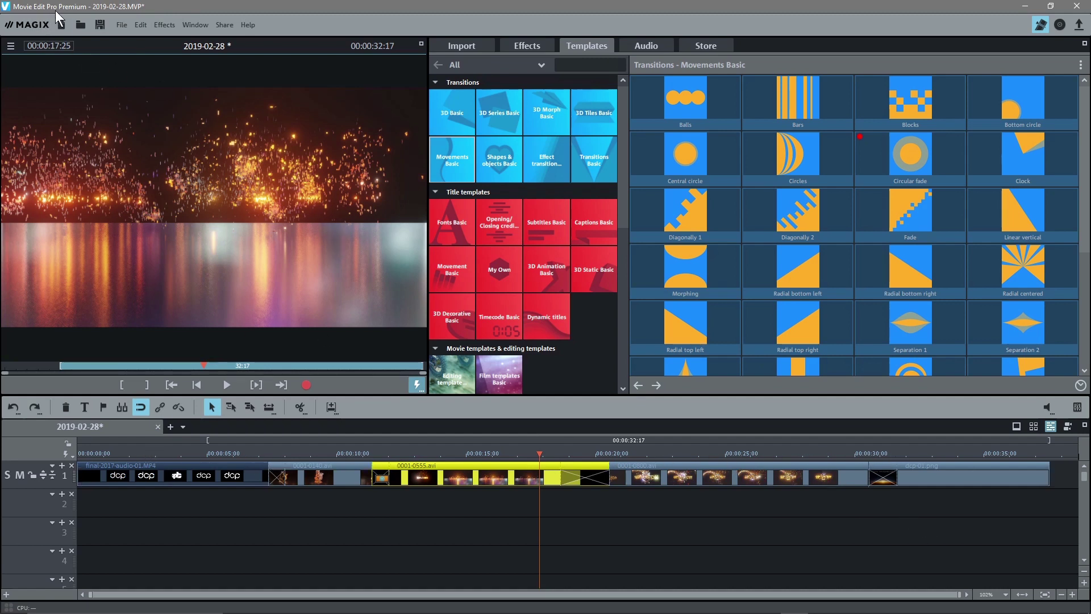
Minimise Movie Edit Pro to reveal the source-clip folder in File Explorer.
click(1025, 6)
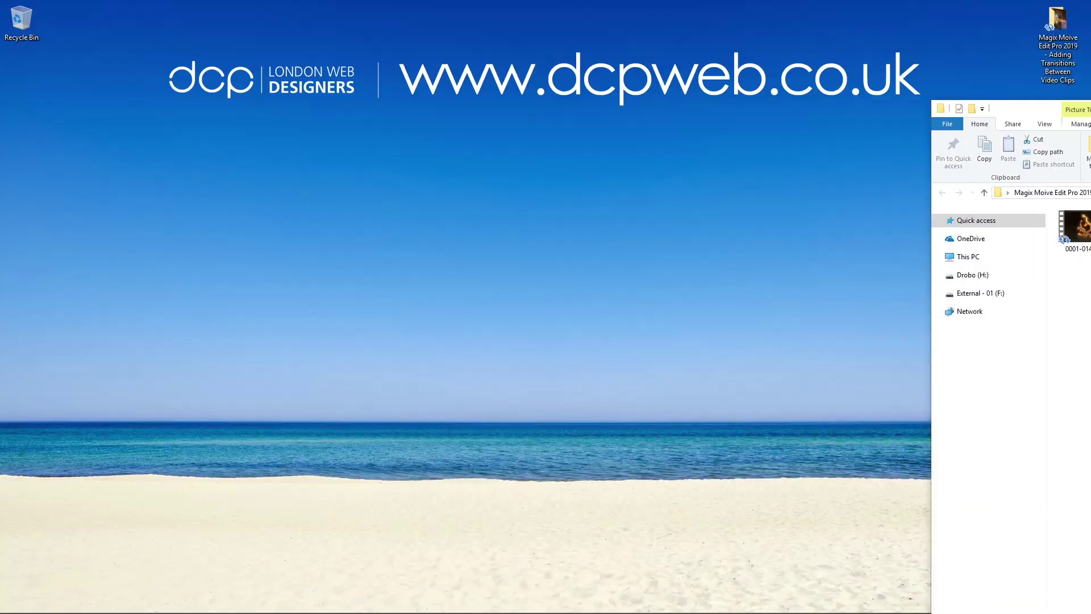